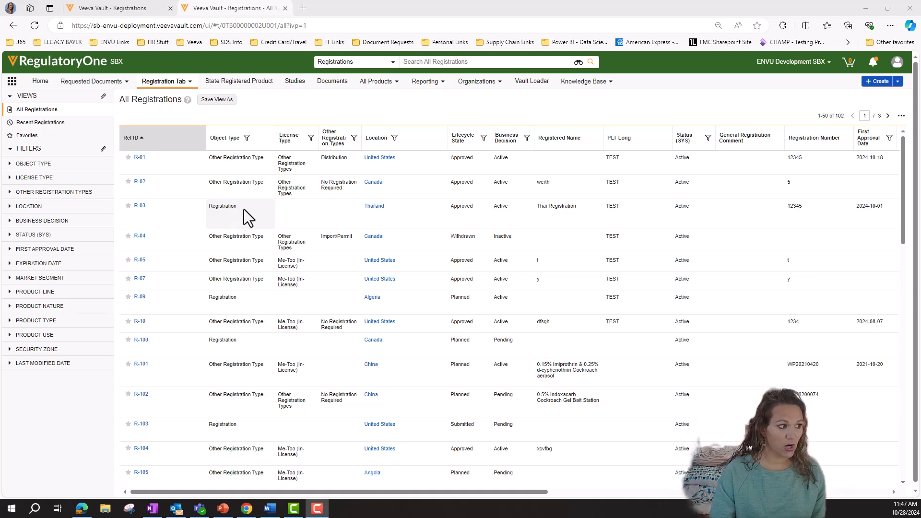
- Filter the registrations list to object type Other Registration Type and license type Me-Too (In-License)
{"action": "left_click", "coordinate": [247, 137]}
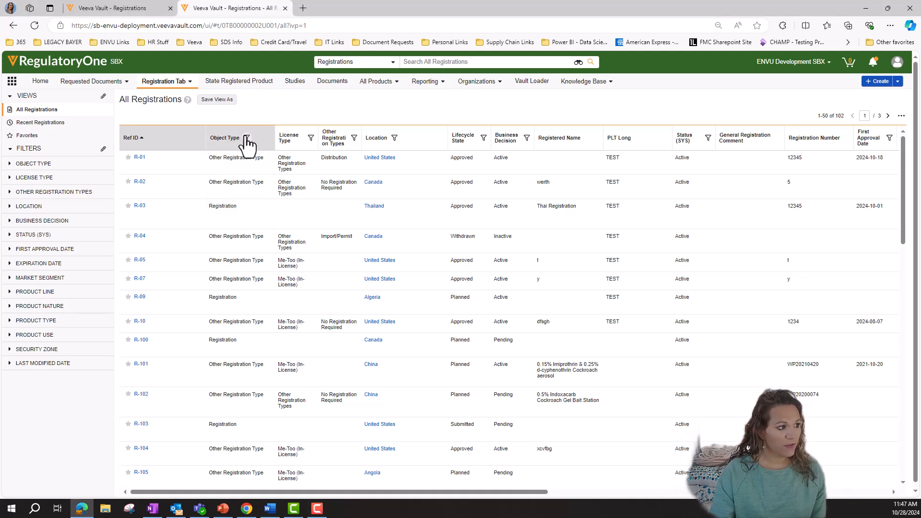
{"action": "left_click", "coordinate": [246, 138]}
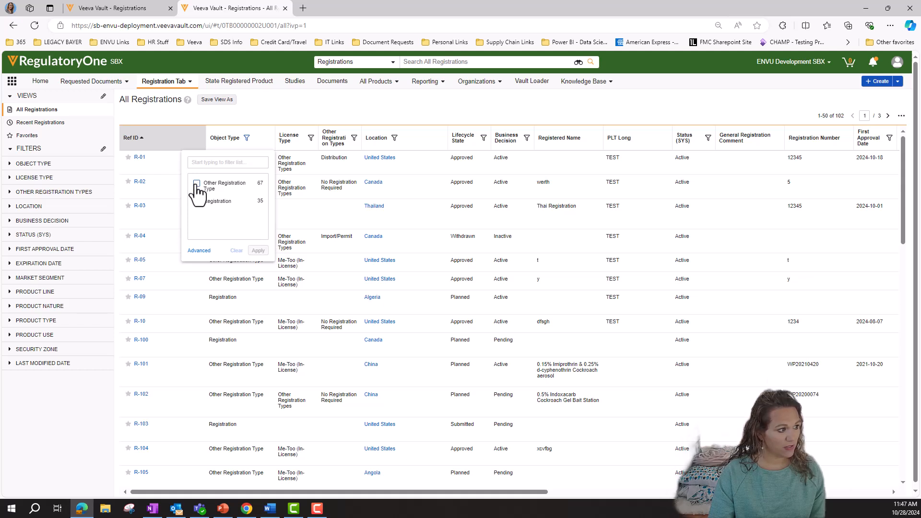
{"action": "left_click", "coordinate": [258, 251]}
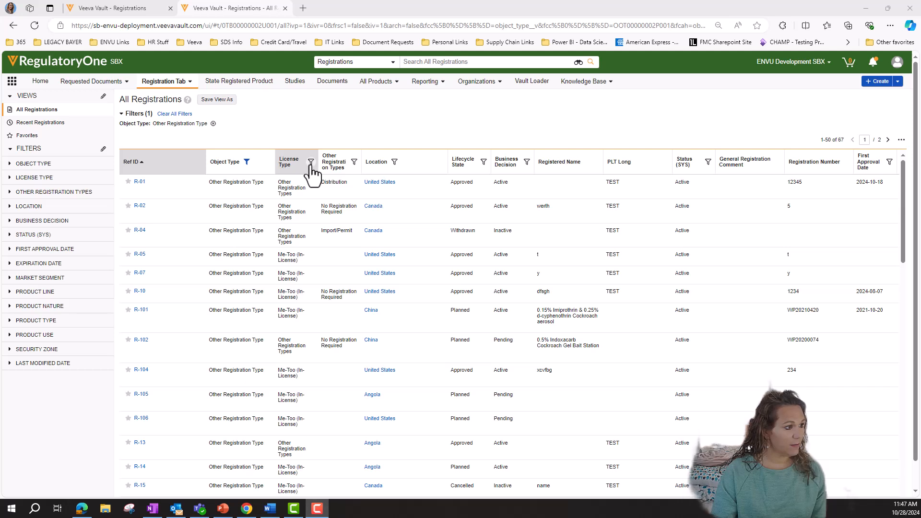
{"action": "left_click", "coordinate": [311, 162]}
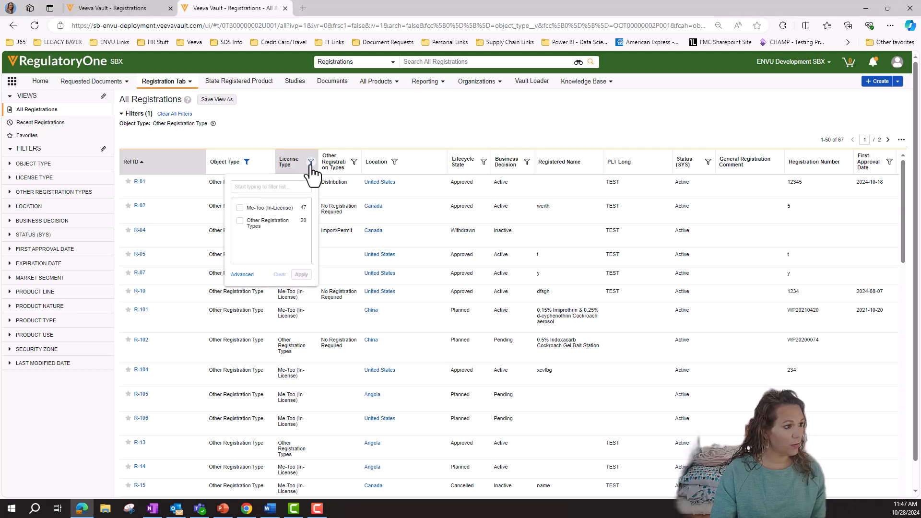
{"action": "left_click", "coordinate": [240, 209]}
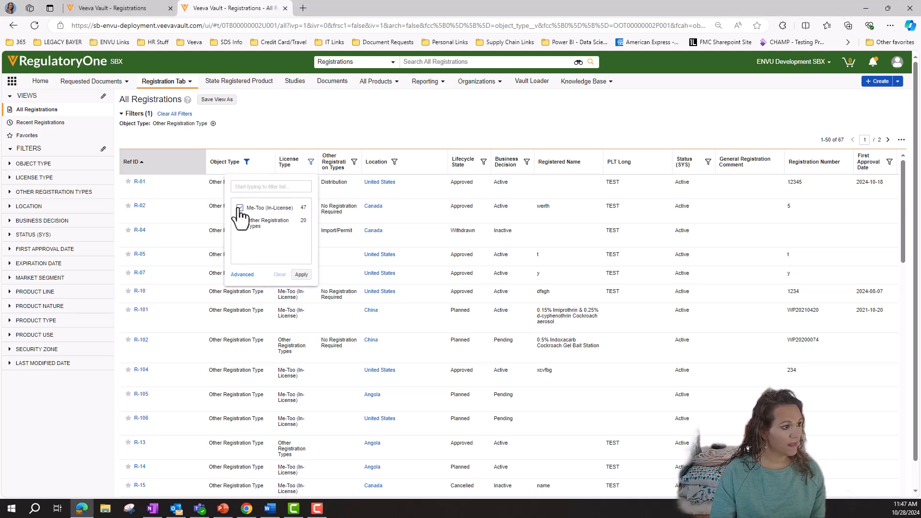
{"action": "left_click", "coordinate": [301, 274]}
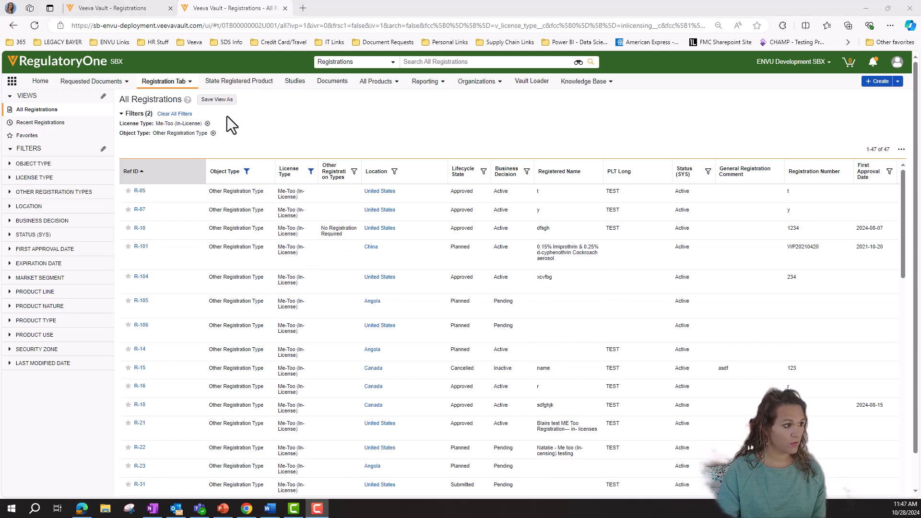
- Replace the license type filter with Other Registration Types and narrow the Other Registration Types column to Import/Permit
{"action": "left_click", "coordinate": [311, 172]}
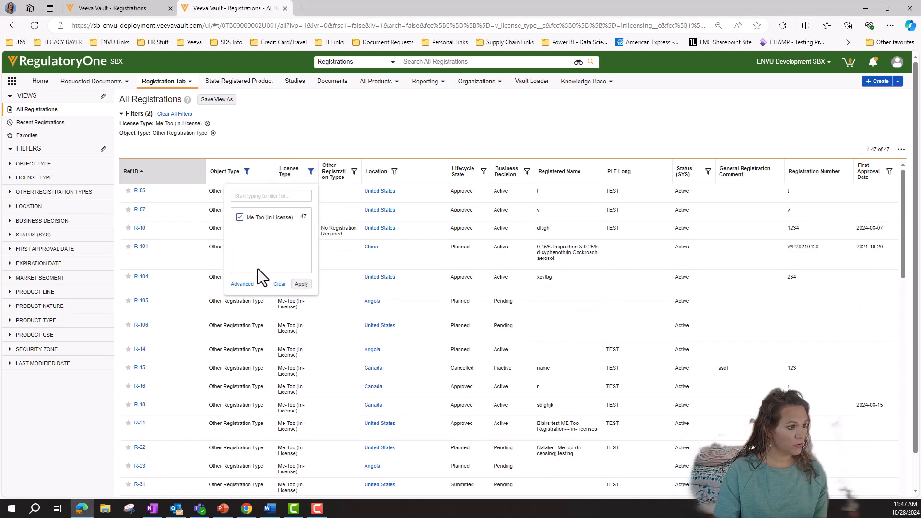
{"action": "left_click", "coordinate": [301, 284]}
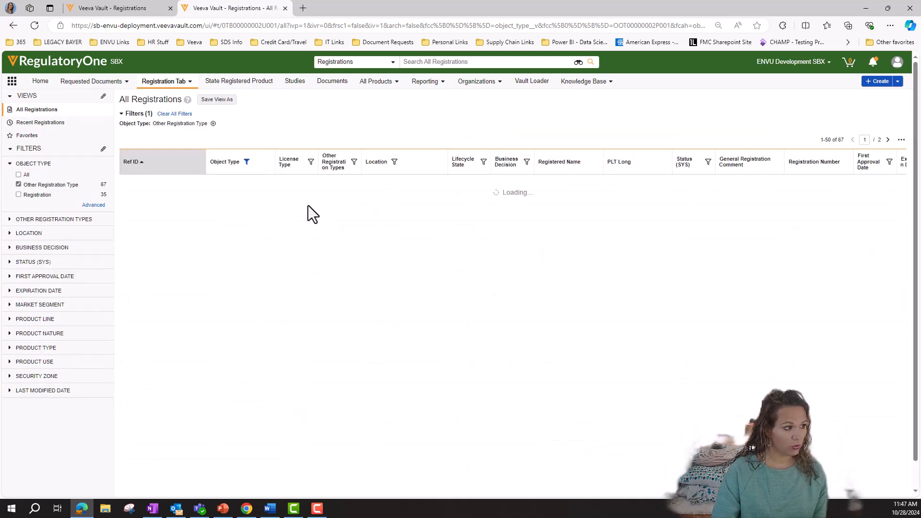
{"action": "left_click", "coordinate": [311, 163]}
{"action": "left_click", "coordinate": [239, 221]}
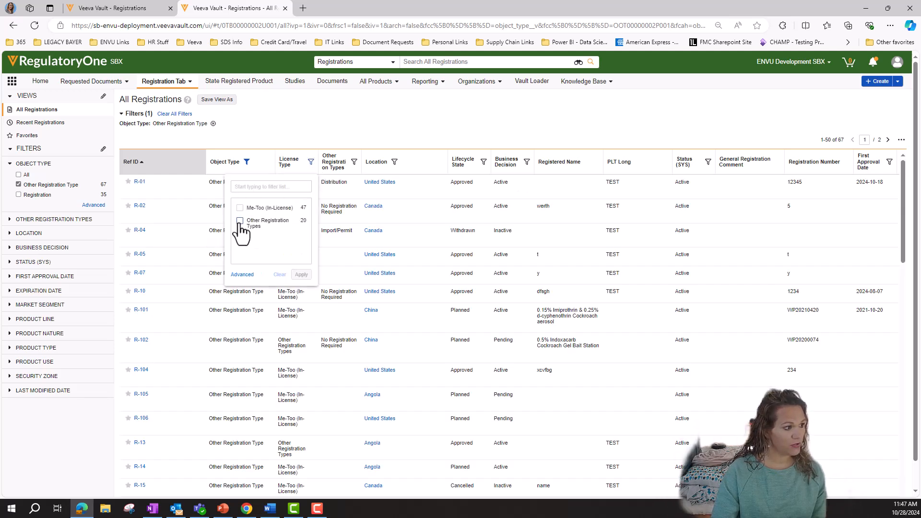
{"action": "left_click", "coordinate": [301, 277]}
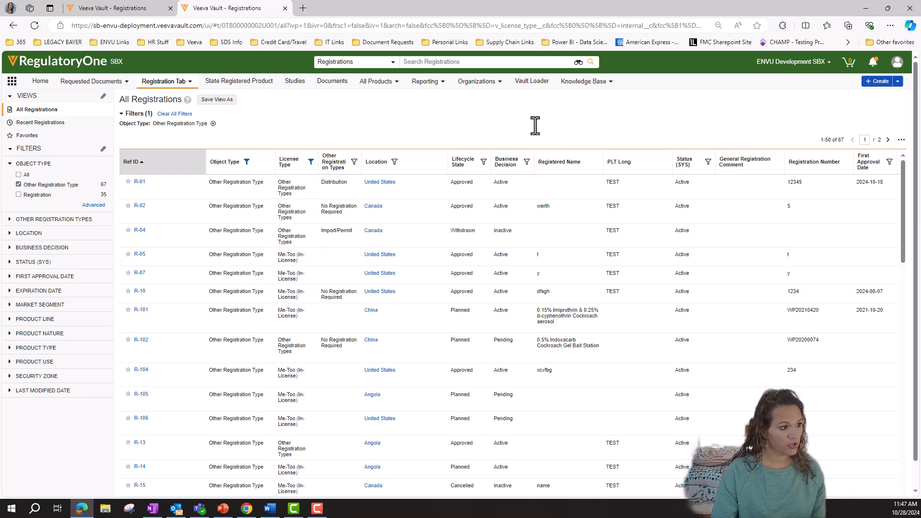
{"action": "left_click", "coordinate": [355, 171]}
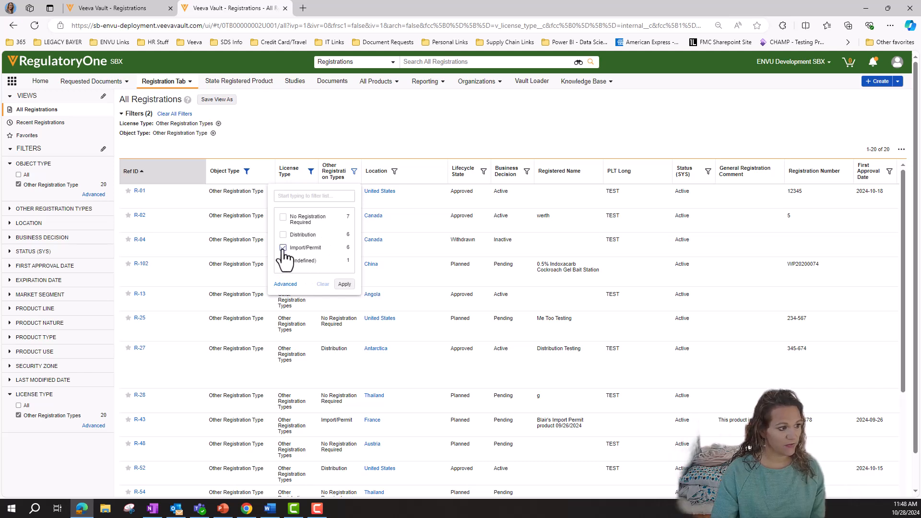
{"action": "left_click", "coordinate": [344, 284]}
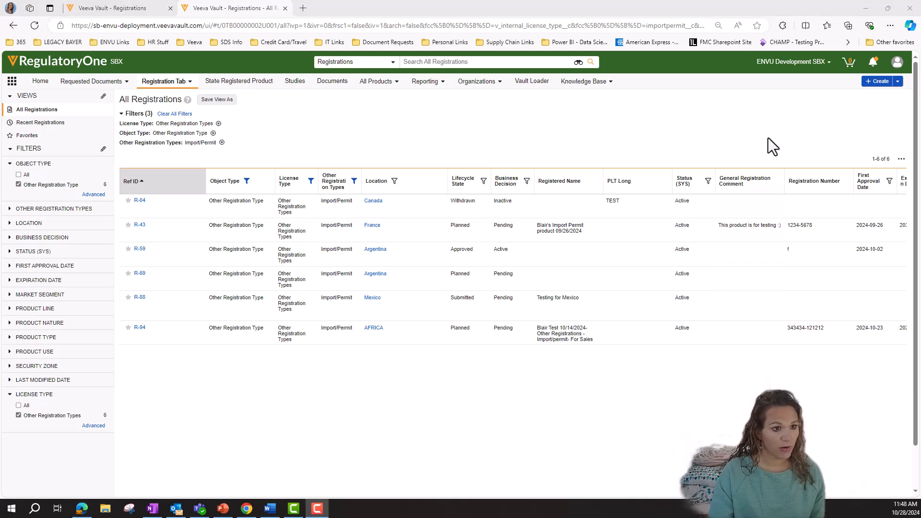
- Reload the unfiltered registrations list and start a new registration with object type Other Registration Type
{"action": "left_click", "coordinate": [167, 82]}
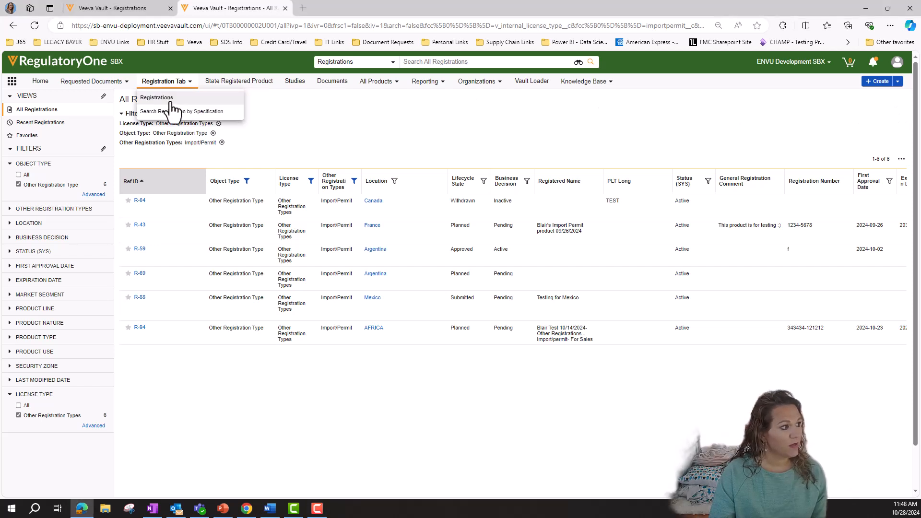
{"action": "left_click", "coordinate": [171, 101]}
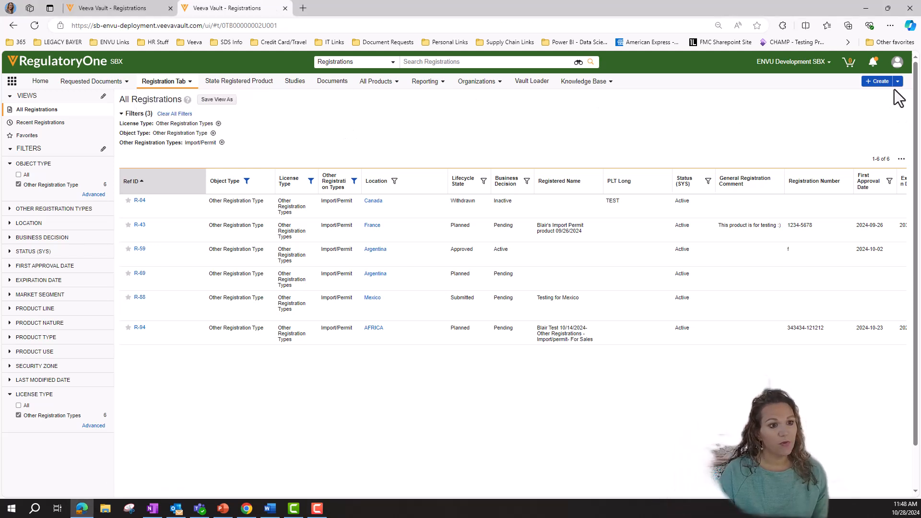
{"action": "left_click", "coordinate": [897, 82]}
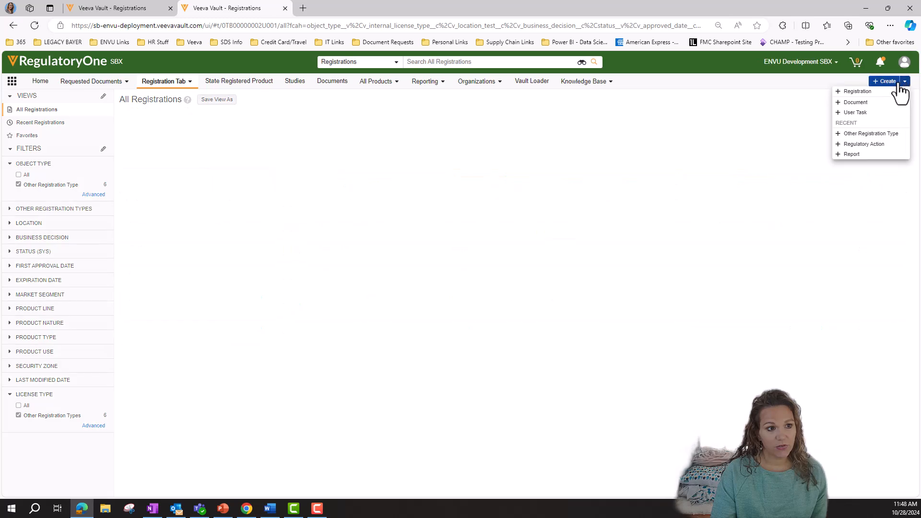
{"action": "left_click", "coordinate": [856, 92]}
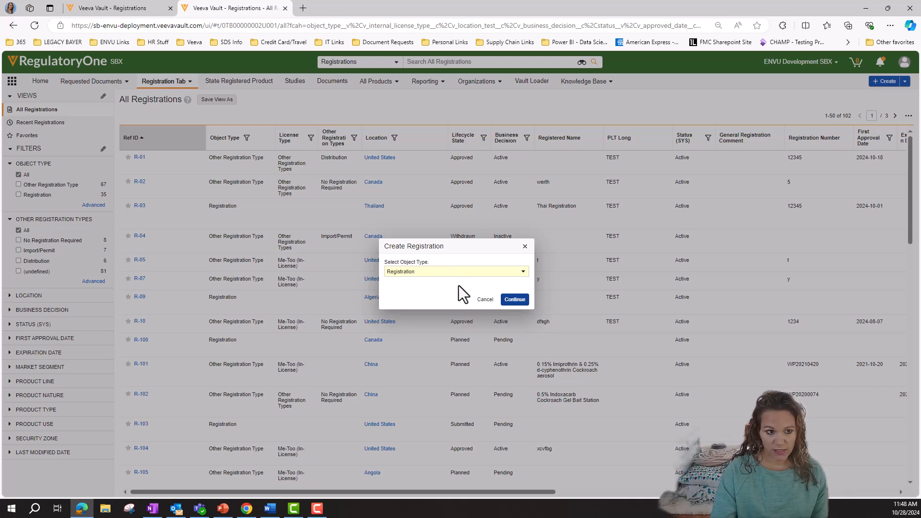
{"action": "left_click", "coordinate": [523, 272]}
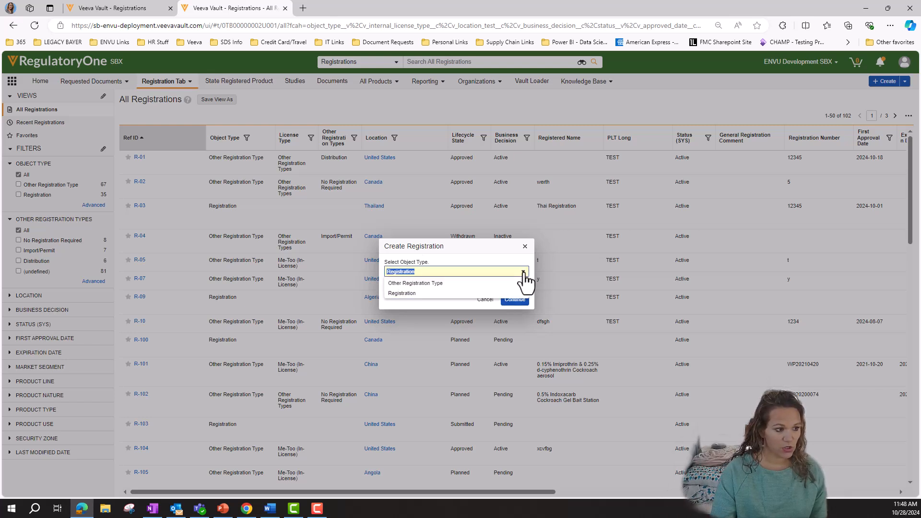
{"action": "left_click", "coordinate": [451, 283]}
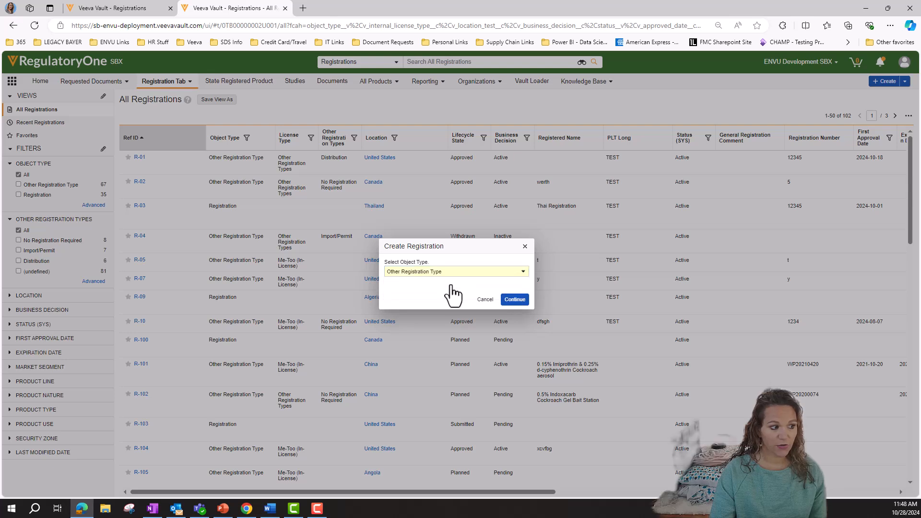
{"action": "left_click", "coordinate": [513, 301]}
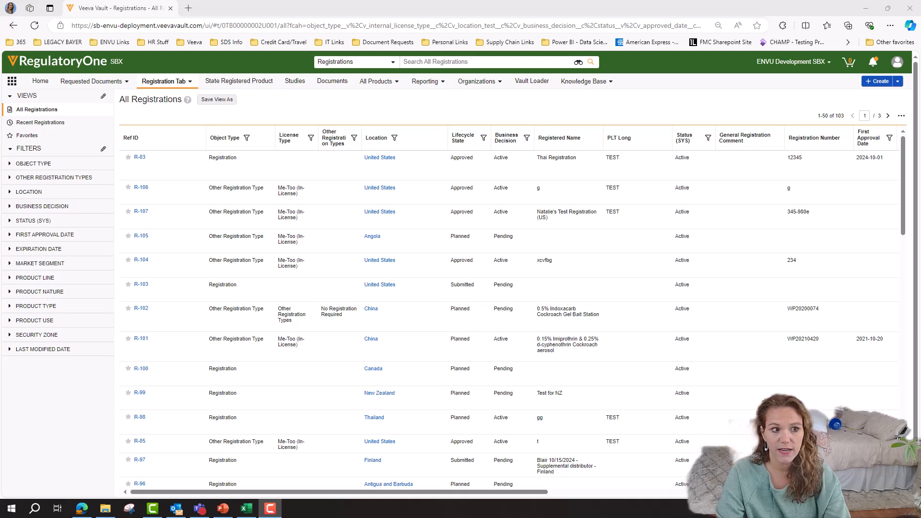
- Create a new registration of object type Other Registration Type and continue to its entry form
{"action": "left_click", "coordinate": [182, 83]}
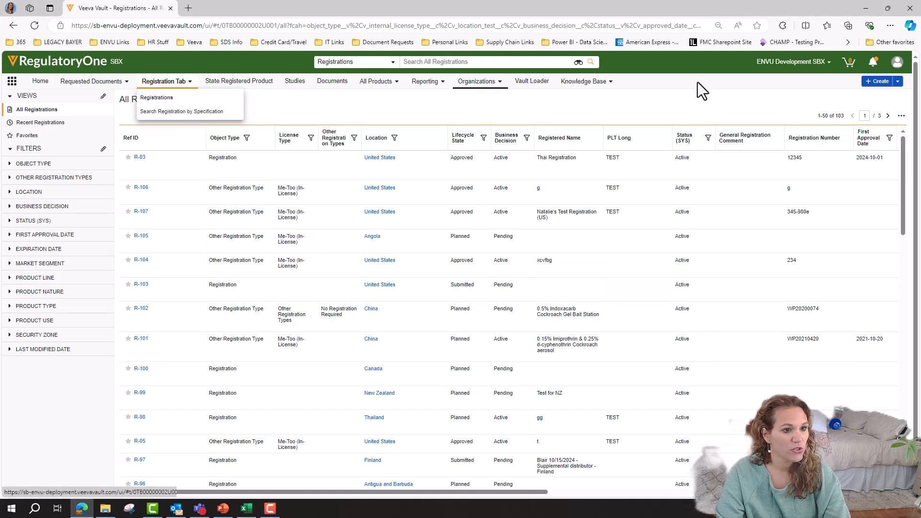
{"action": "left_click", "coordinate": [897, 81]}
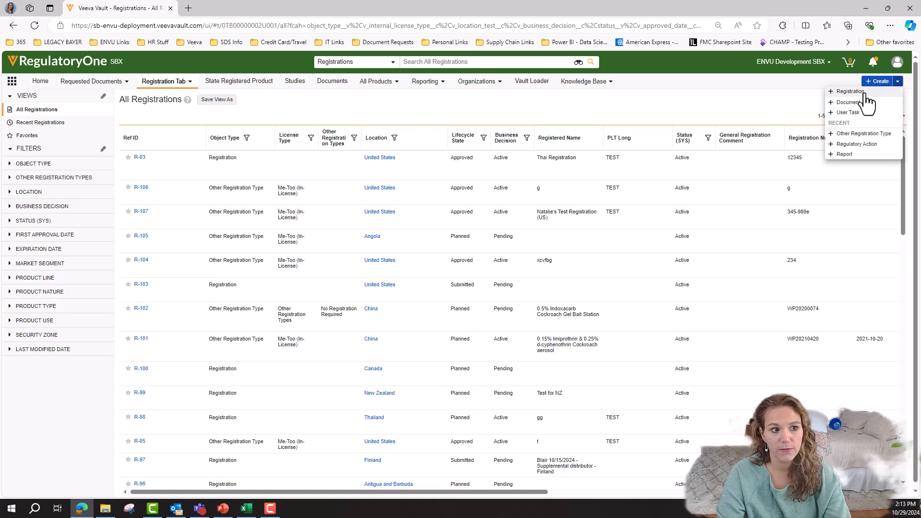
{"action": "left_click", "coordinate": [861, 92]}
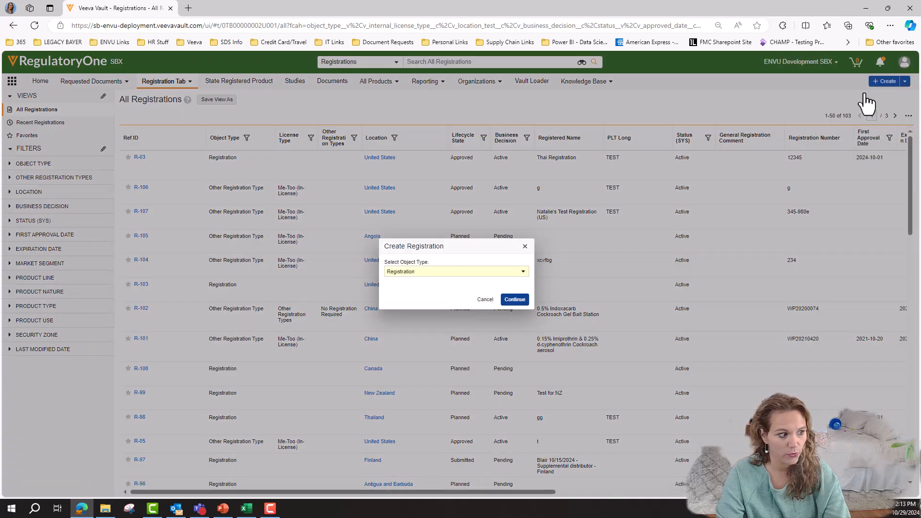
{"action": "left_click", "coordinate": [520, 273]}
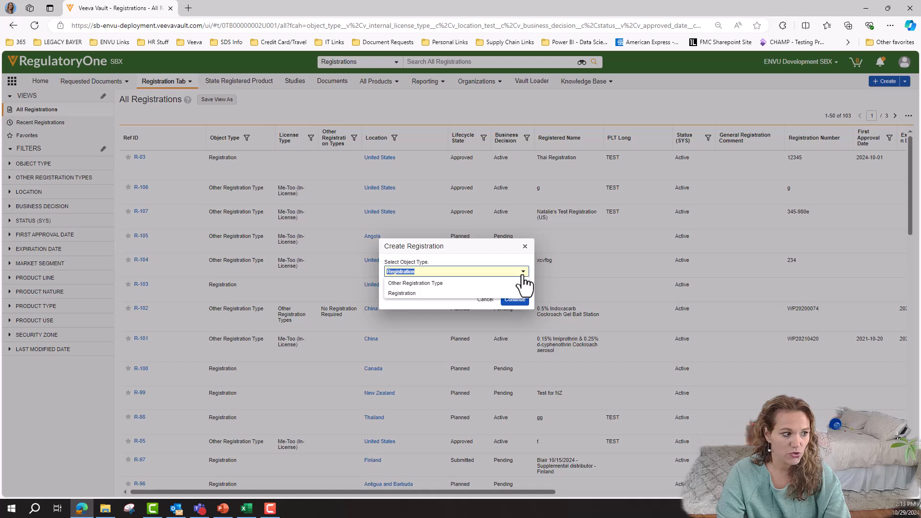
{"action": "left_click", "coordinate": [440, 287]}
{"action": "left_click", "coordinate": [508, 301]}
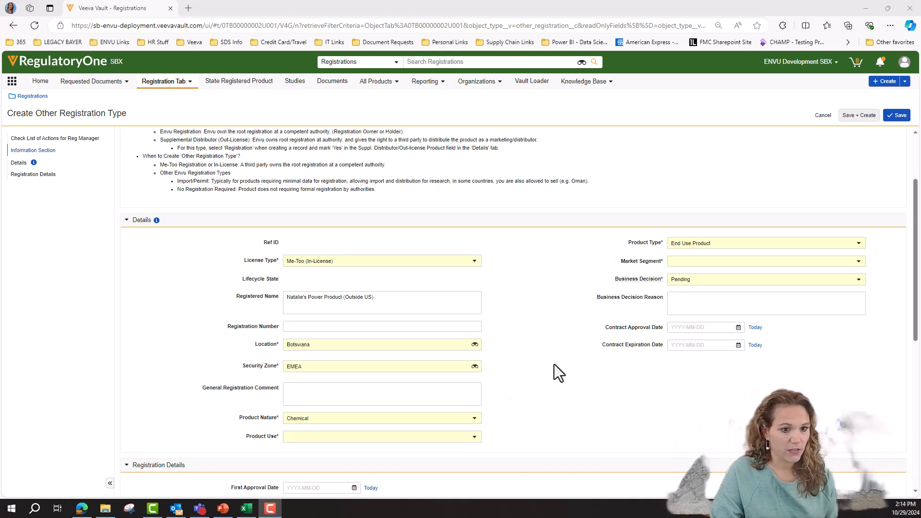
- Set the registration's Product Use to Herbicide and its Market Segment to Vegetative management (VM), keeping Product Nature as Chemical
{"action": "scroll", "coordinate": [559, 401], "scroll_direction": "down", "scroll_amount": 1}
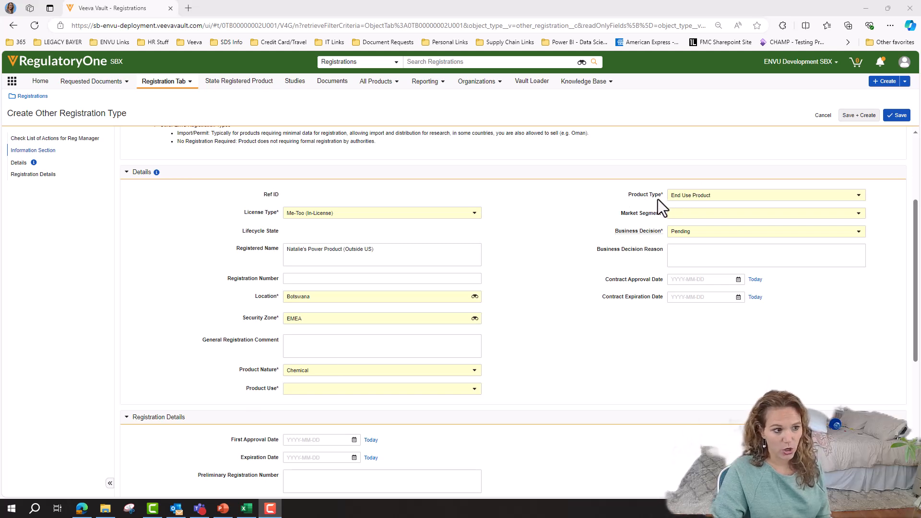
{"action": "left_click", "coordinate": [474, 373]}
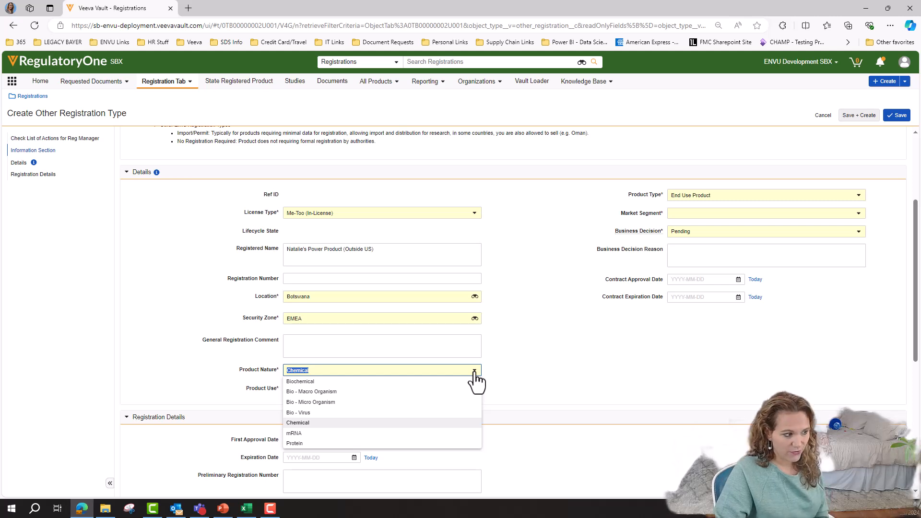
{"action": "left_click", "coordinate": [540, 393]}
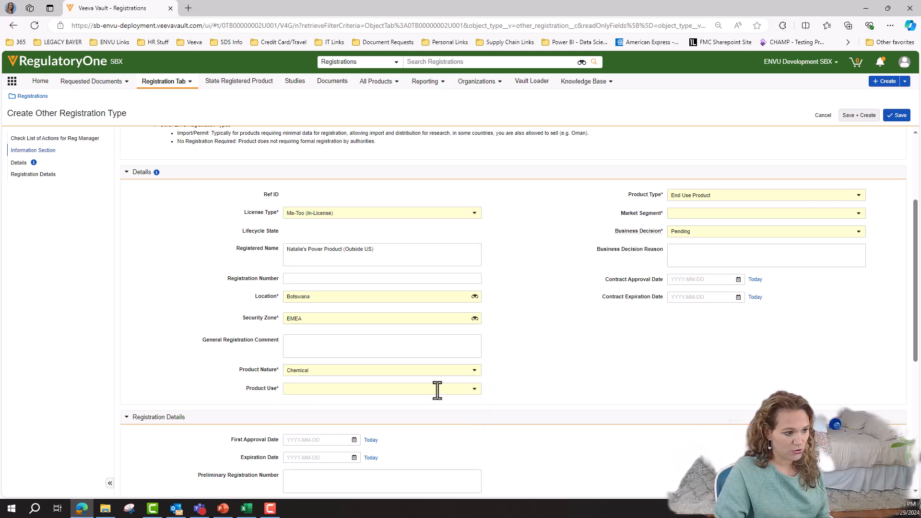
{"action": "left_click", "coordinate": [475, 389]}
{"action": "left_click", "coordinate": [328, 403]}
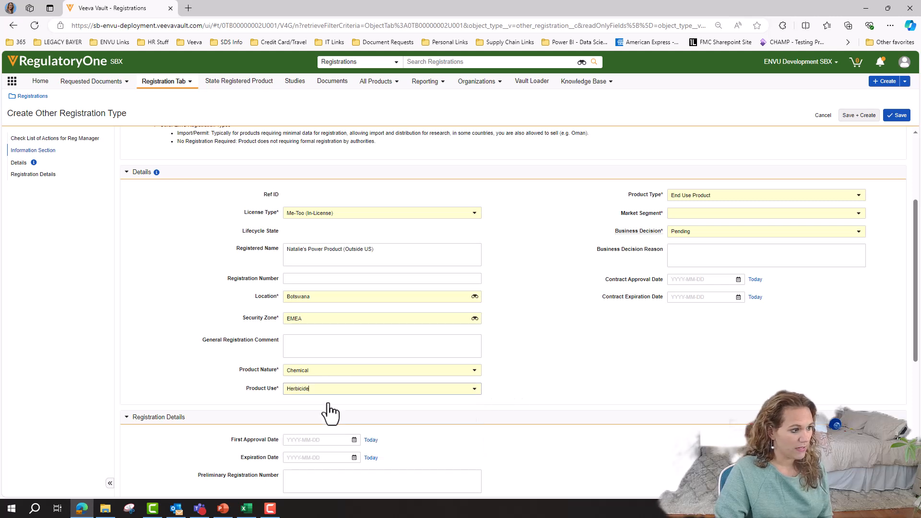
{"action": "left_click", "coordinate": [858, 215]}
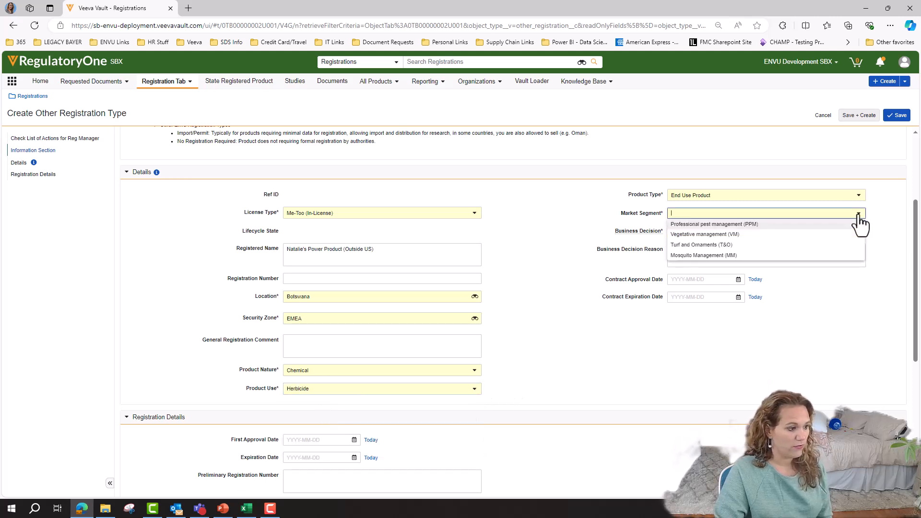
{"action": "left_click", "coordinate": [742, 236]}
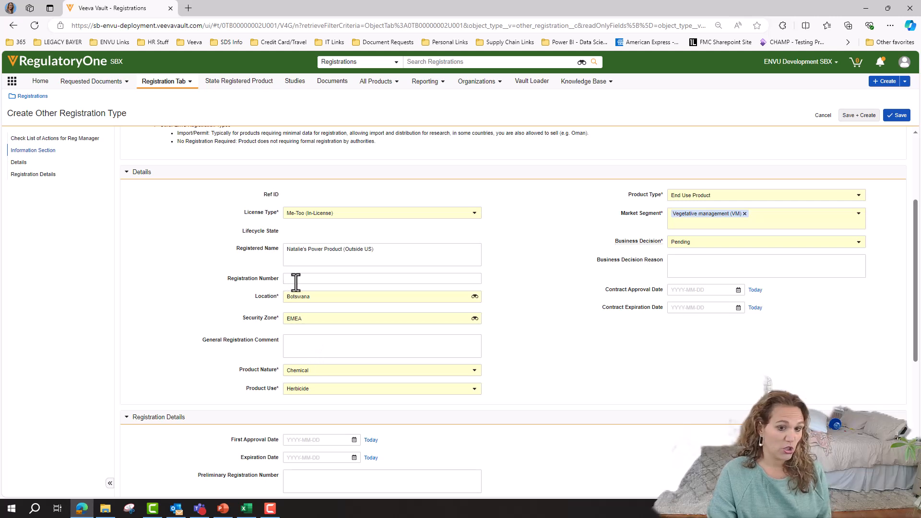
- Review the remaining detail fields of the form and save the new Other Registration Type record
{"action": "scroll", "coordinate": [295, 279], "scroll_direction": "down", "scroll_amount": 2}
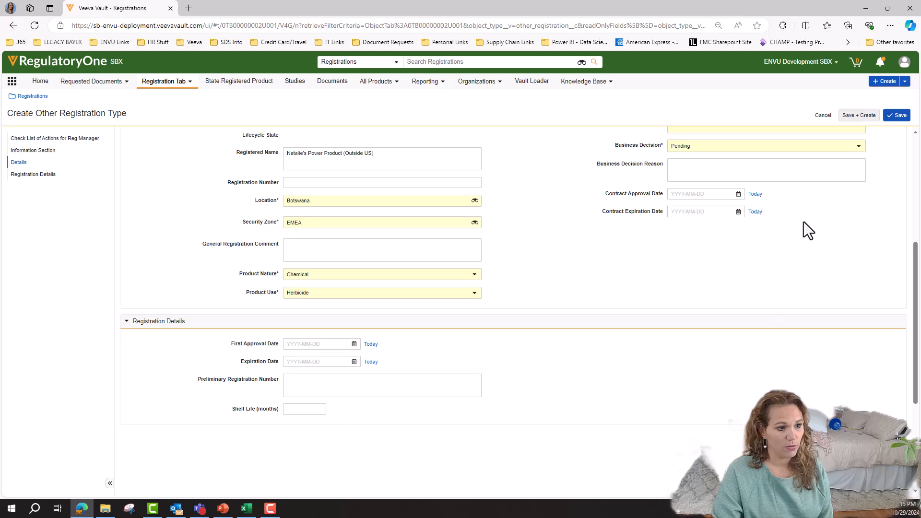
{"action": "scroll", "coordinate": [811, 237], "scroll_direction": "up", "scroll_amount": 1}
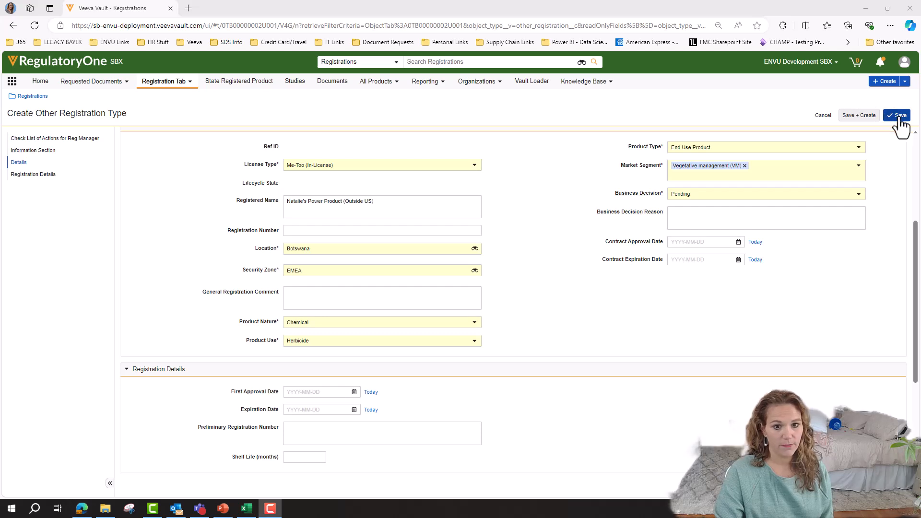
{"action": "left_click", "coordinate": [898, 118]}
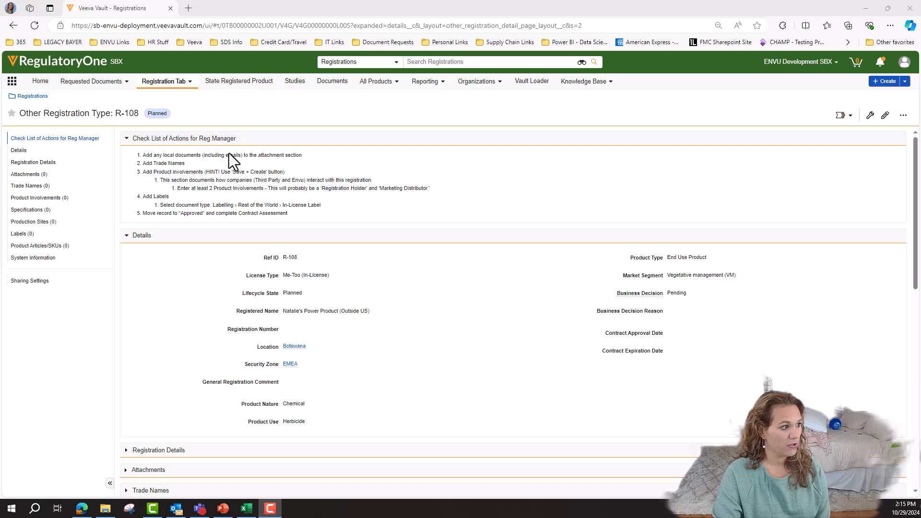
- Attach "Label graphics flow chart - US 070621_nm.pdf" from the Downloads folder to the registration's attachments
{"action": "left_click", "coordinate": [19, 175]}
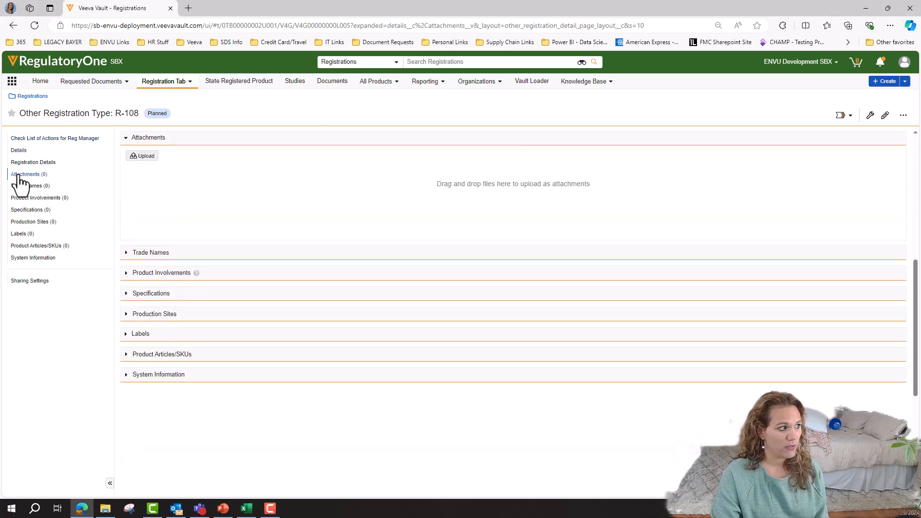
{"action": "left_click", "coordinate": [143, 156]}
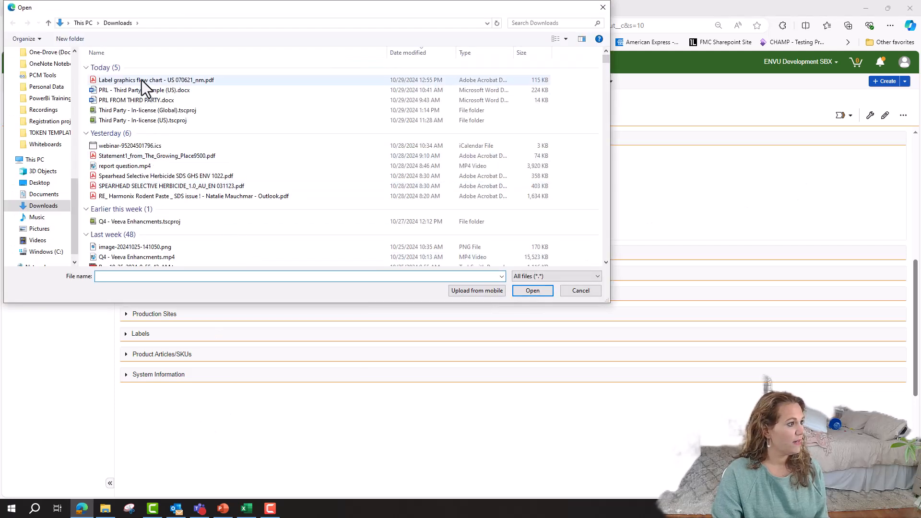
{"action": "left_click", "coordinate": [142, 80]}
{"action": "left_click", "coordinate": [533, 293]}
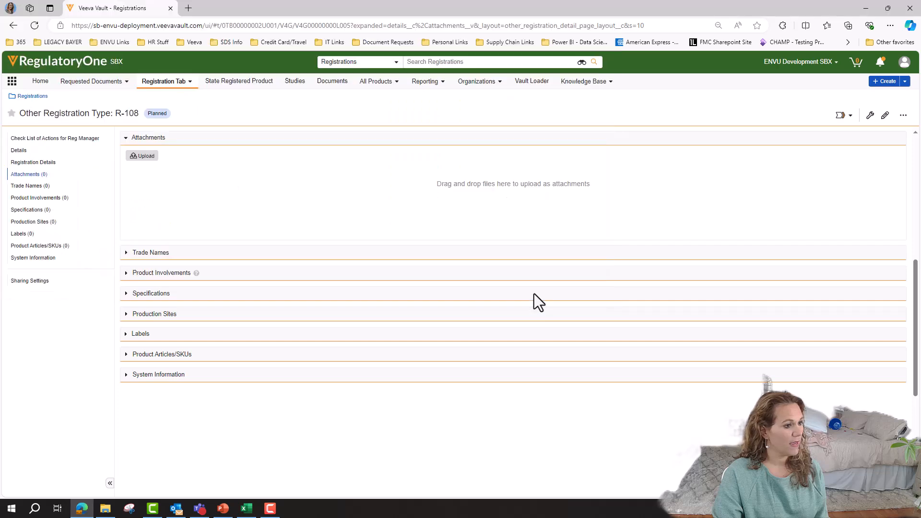
{"action": "left_click", "coordinate": [106, 508]}
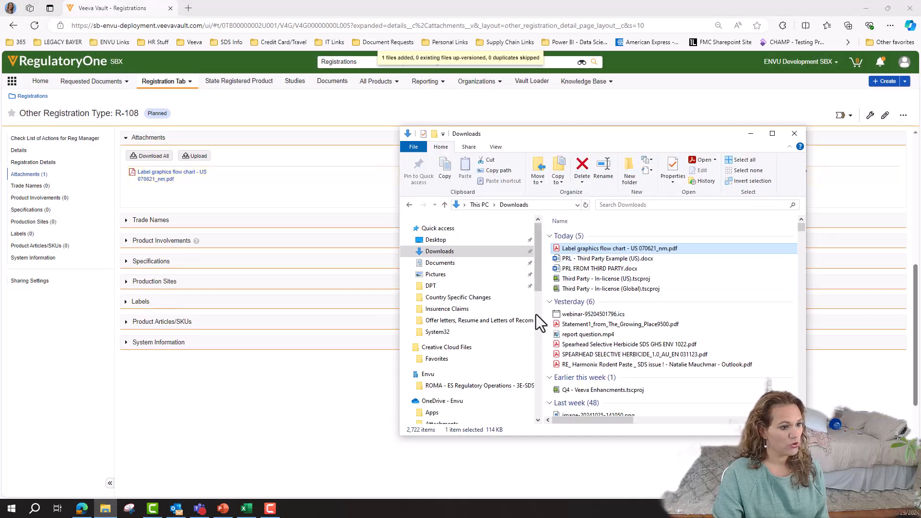
{"action": "left_click_drag", "start_coordinate": [623, 251], "coordinate": [334, 197]}
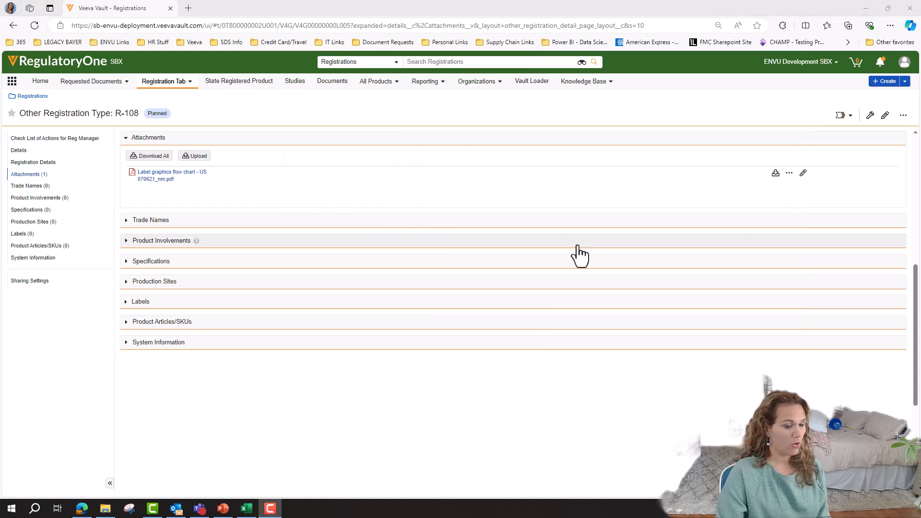
- Create the trade name "Natalies Power Product (outside US)" and add it to the registration's Trade Names
{"action": "scroll", "coordinate": [524, 255], "scroll_direction": "up", "scroll_amount": 10}
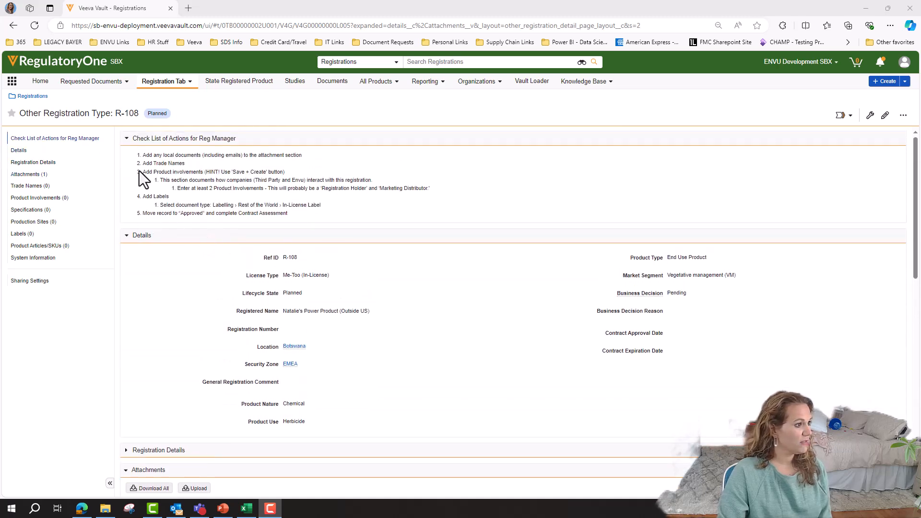
{"action": "left_click", "coordinate": [32, 187]}
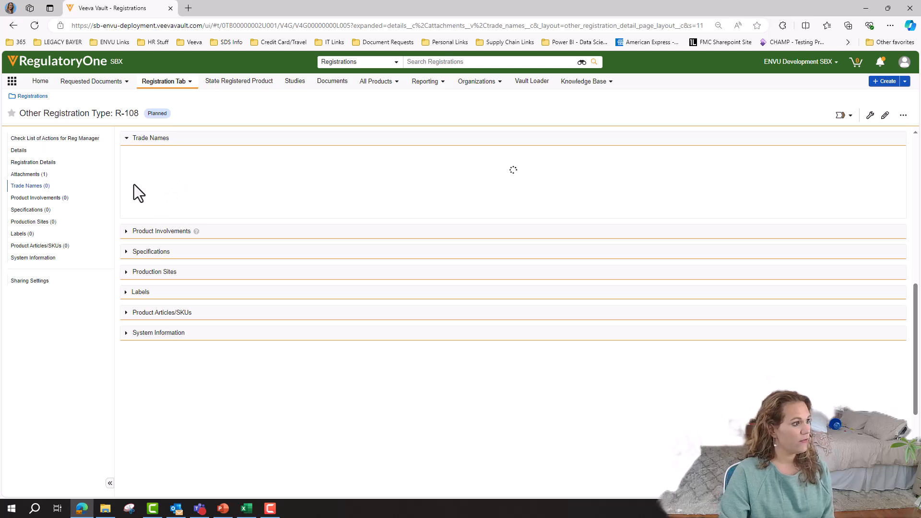
{"action": "left_click", "coordinate": [139, 159]}
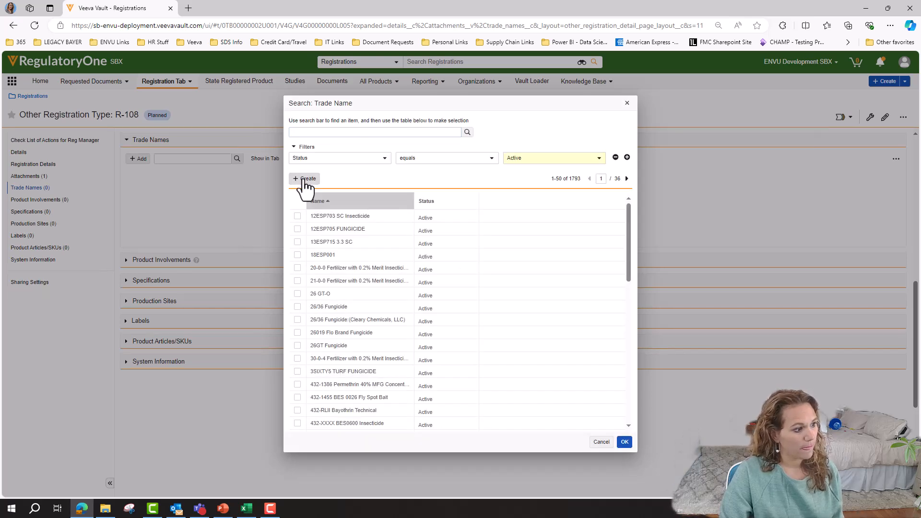
{"action": "left_click", "coordinate": [304, 180]}
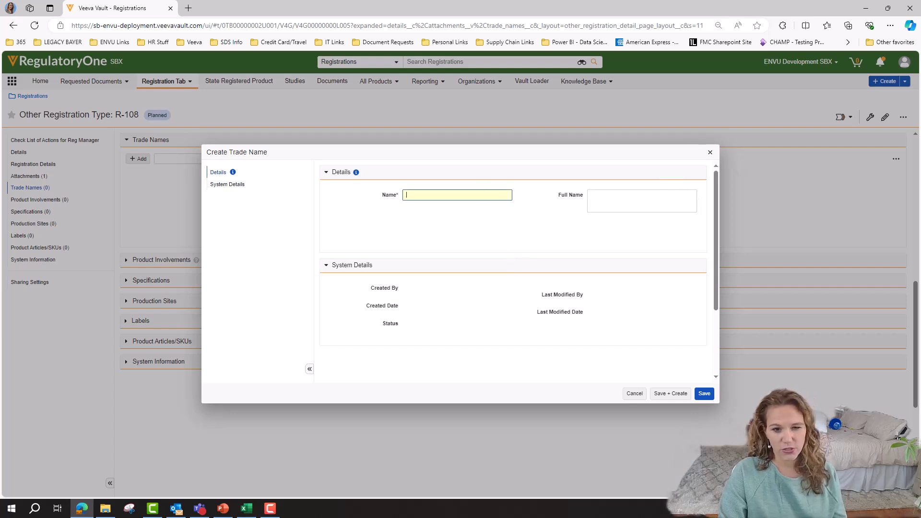
{"action": "type", "text": "Natalies Power Product (outside US)"}
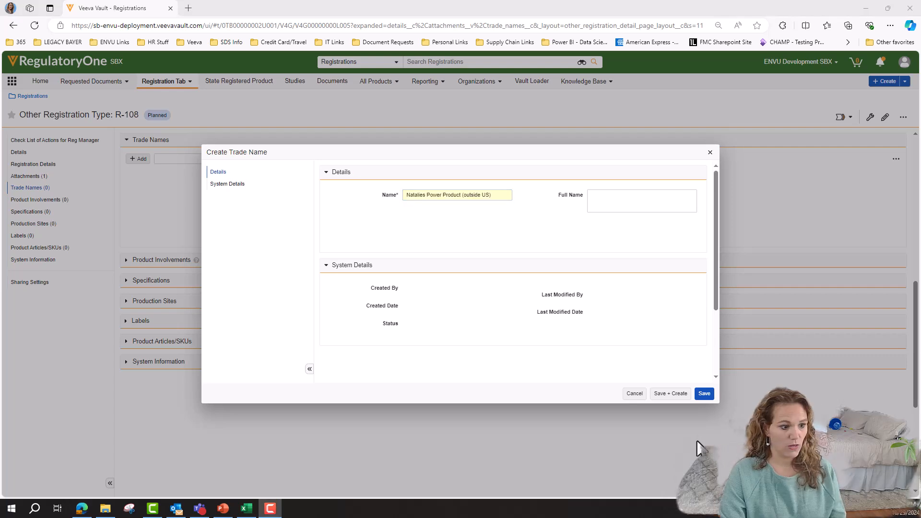
{"action": "left_click", "coordinate": [698, 397]}
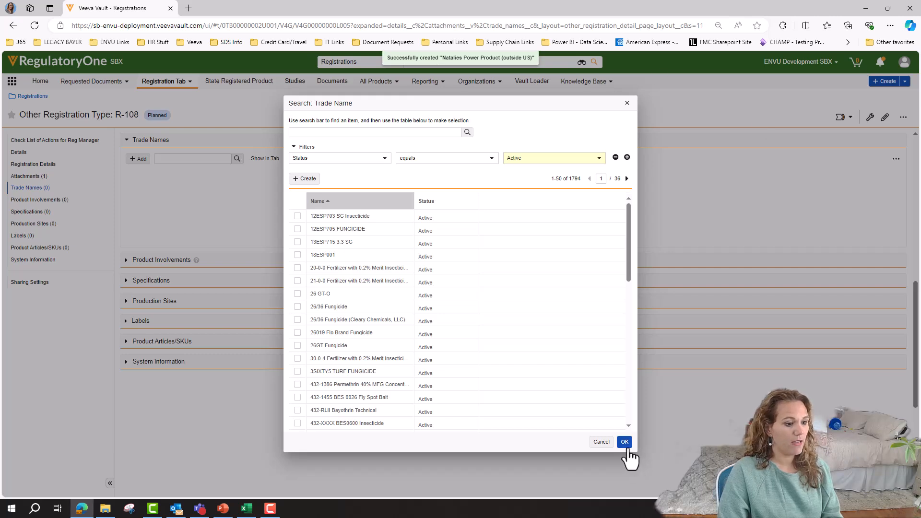
{"action": "left_click", "coordinate": [625, 446]}
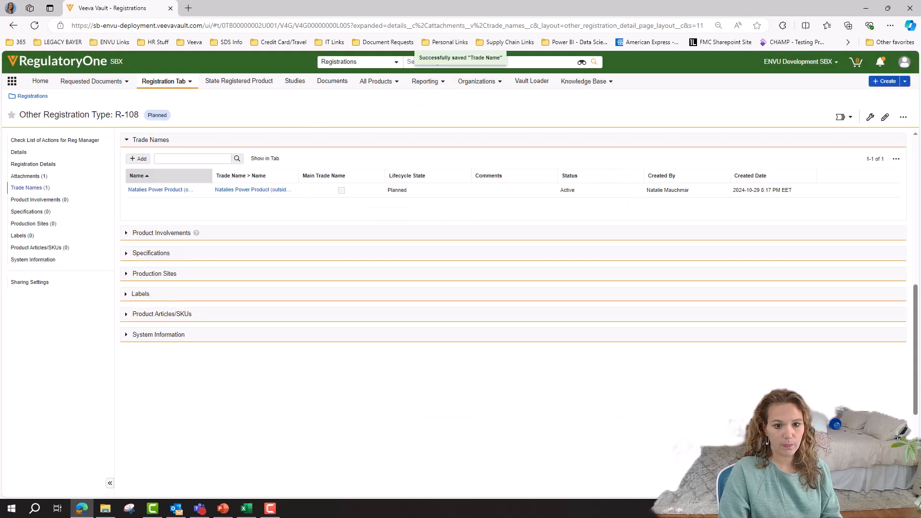
- Create a product involvement with function Registration and Data Owner and company BASF, saving it and continuing to another
{"action": "left_click", "coordinate": [66, 139]}
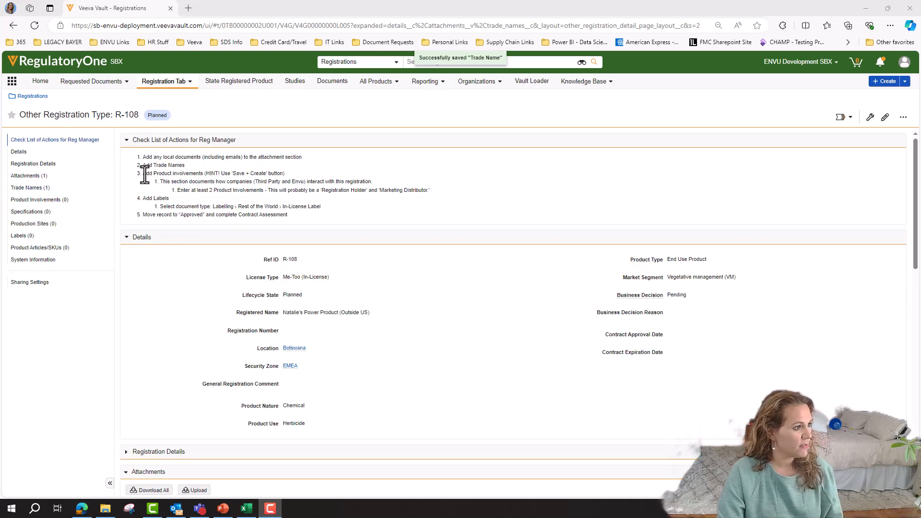
{"action": "left_click", "coordinate": [34, 202]}
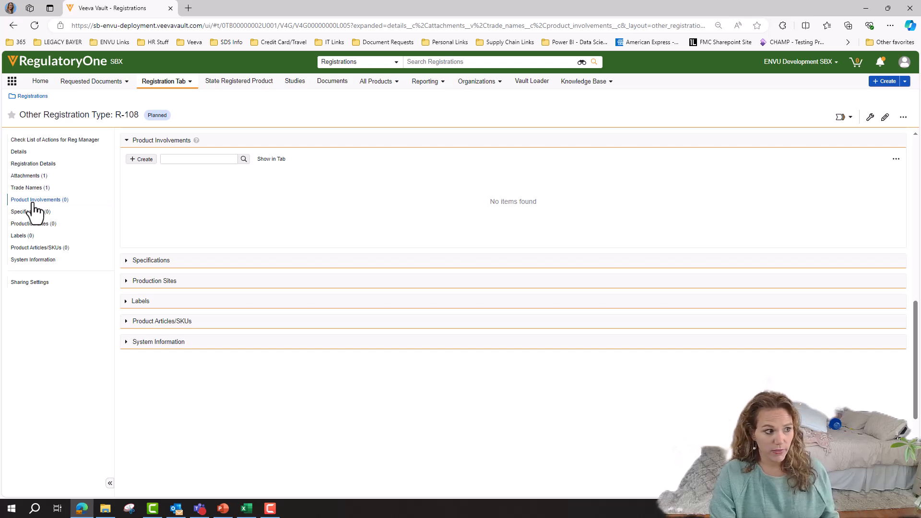
{"action": "left_click", "coordinate": [143, 160]}
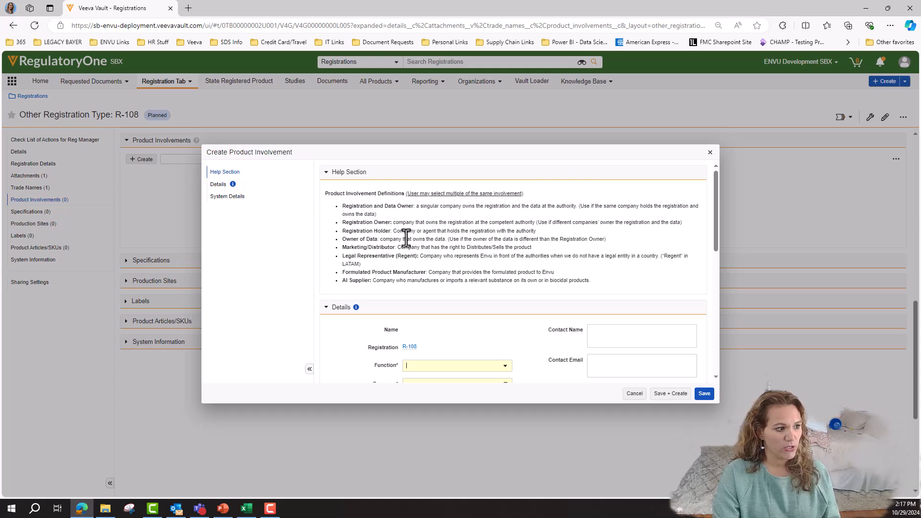
{"action": "scroll", "coordinate": [428, 292], "scroll_direction": "down", "scroll_amount": 2}
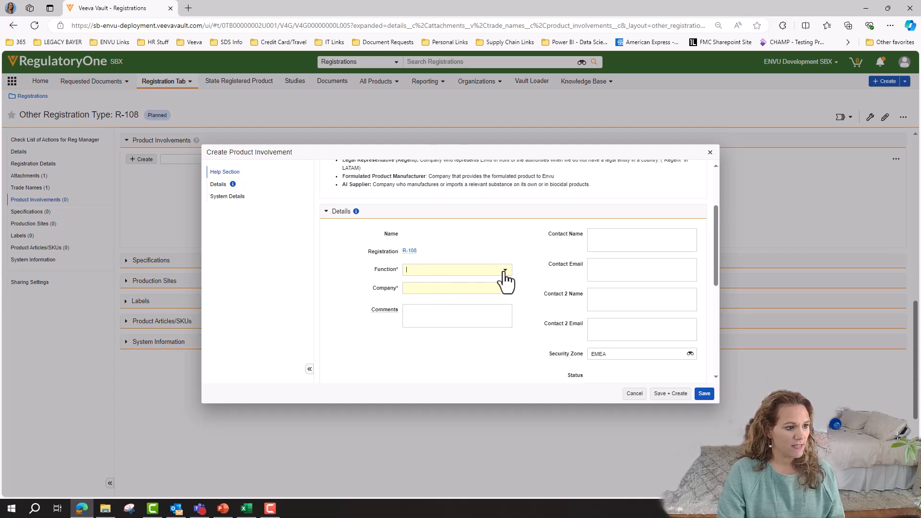
{"action": "left_click", "coordinate": [501, 270]}
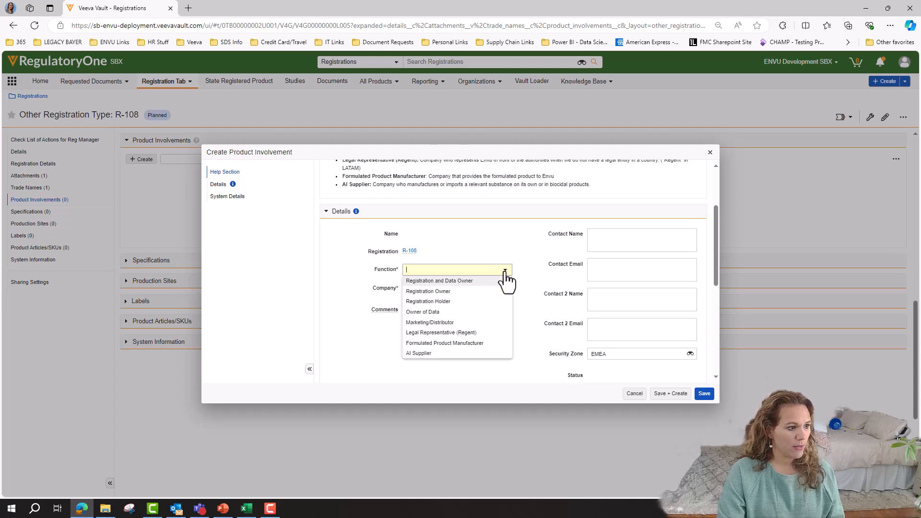
{"action": "left_click", "coordinate": [471, 283]}
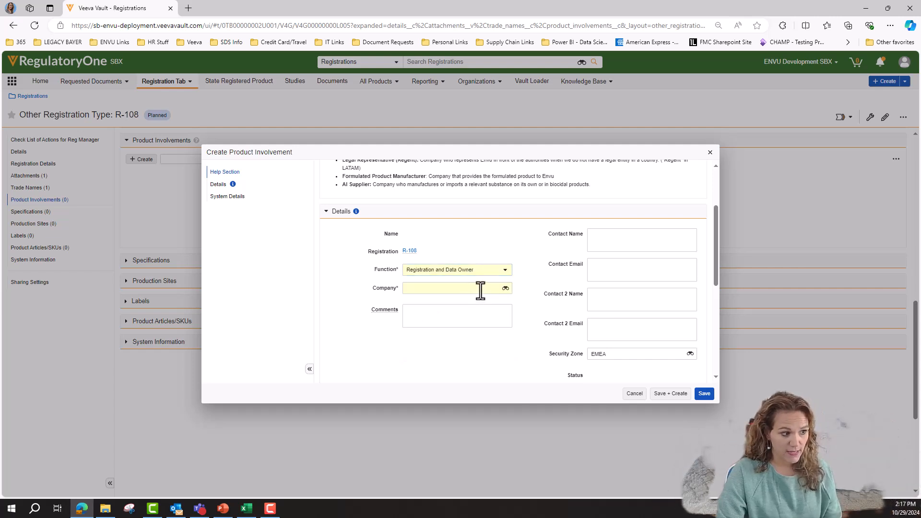
{"action": "left_click", "coordinate": [479, 290]}
{"action": "left_click", "coordinate": [428, 86]}
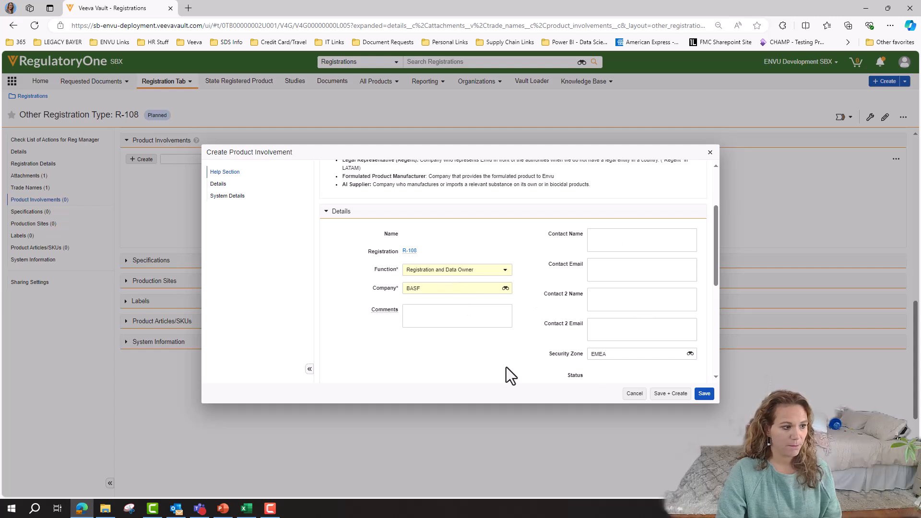
{"action": "left_click", "coordinate": [674, 399]}
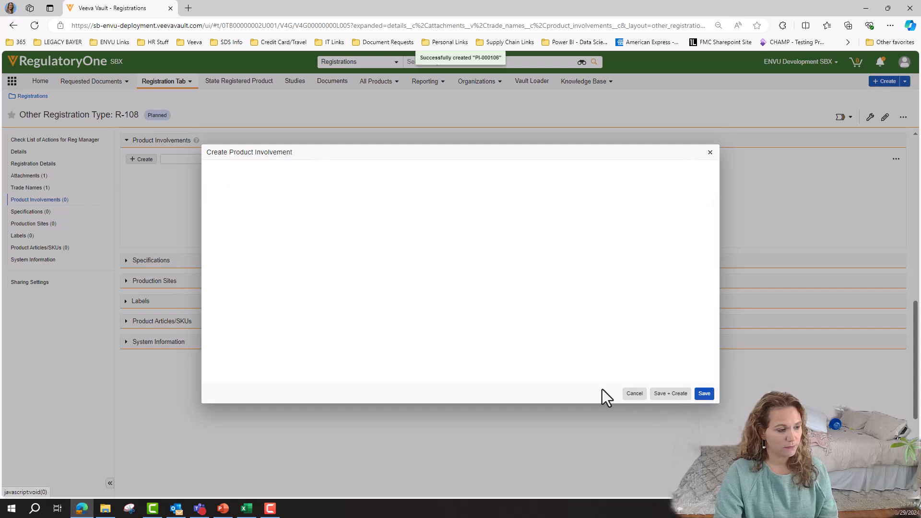
- Create a second product involvement with function Marketing/Distributor and company ENVU [CO], saving it and continuing to another
{"action": "scroll", "coordinate": [515, 318], "scroll_direction": "down", "scroll_amount": 2}
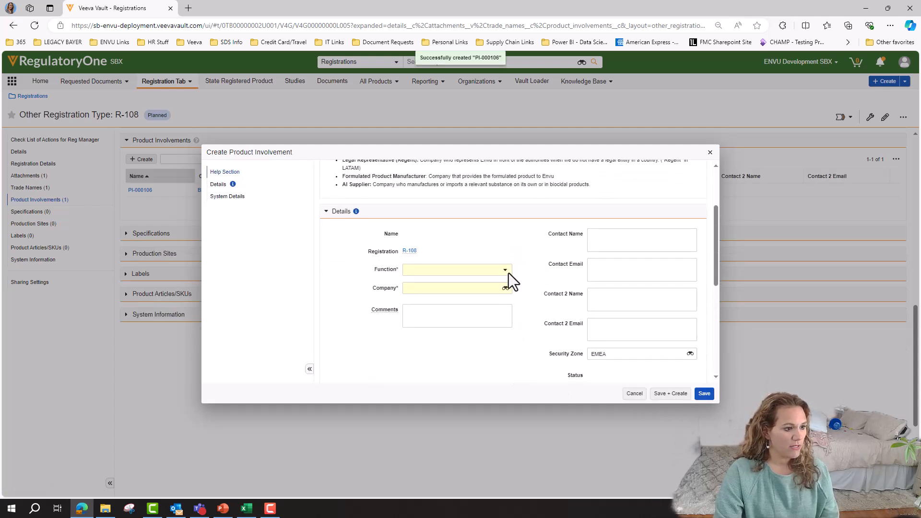
{"action": "left_click", "coordinate": [505, 272]}
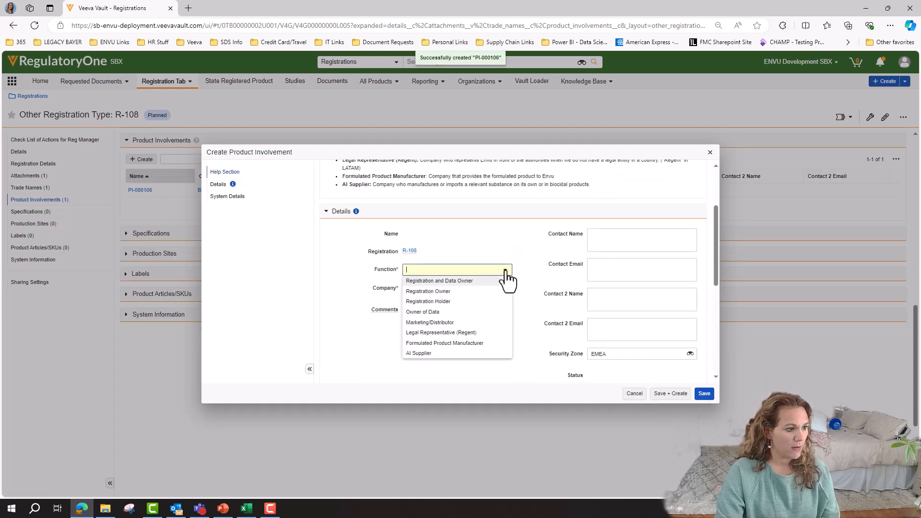
{"action": "left_click", "coordinate": [441, 324]}
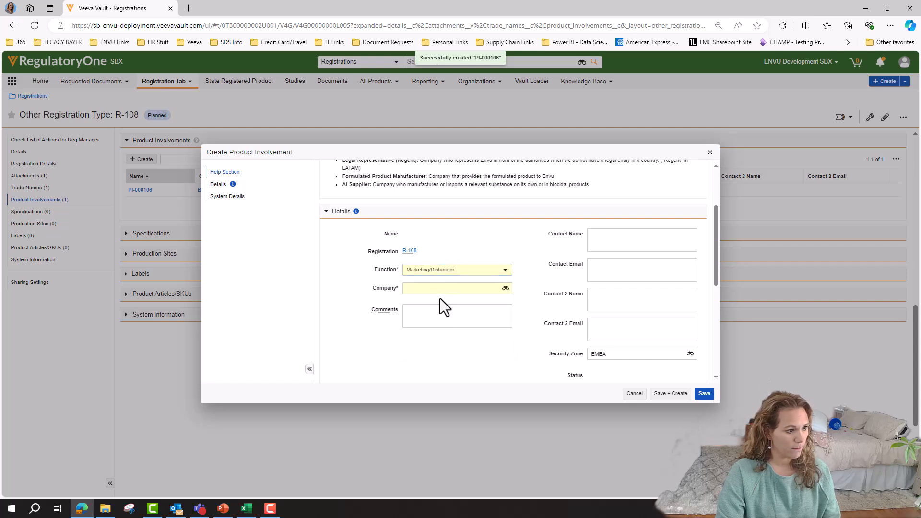
{"action": "left_click", "coordinate": [439, 288]}
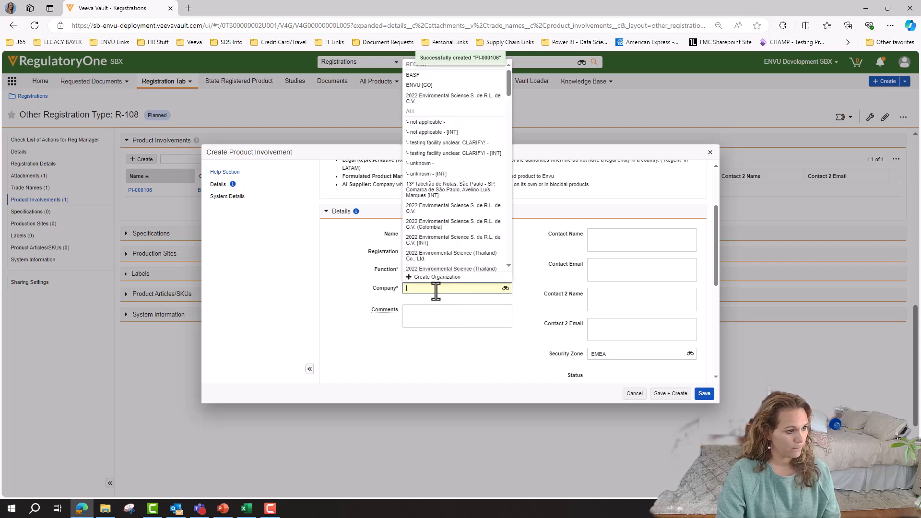
{"action": "left_click", "coordinate": [426, 86]}
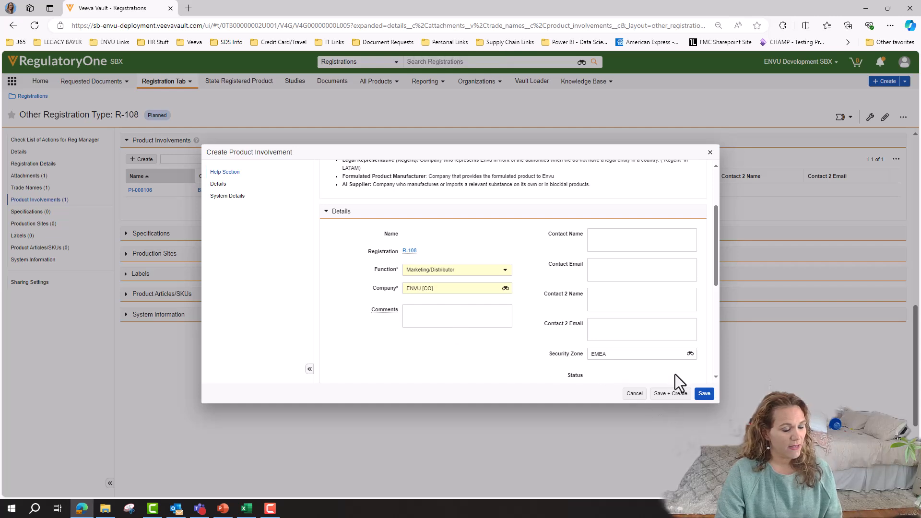
{"action": "left_click", "coordinate": [677, 394]}
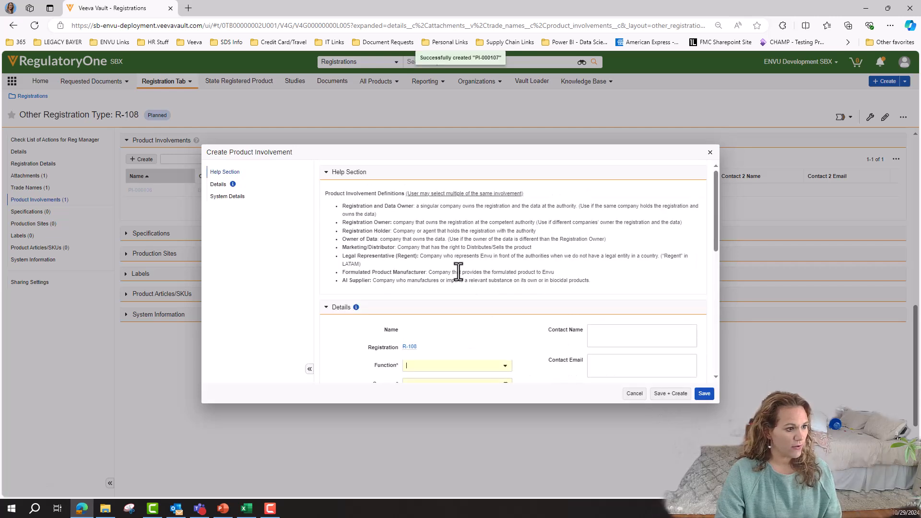
- Create a third product involvement with function Legal Representative (Regent) and company Ag Research Associates, LLC, and save it
{"action": "scroll", "coordinate": [499, 360], "scroll_direction": "down", "scroll_amount": 2}
{"action": "left_click", "coordinate": [506, 272]}
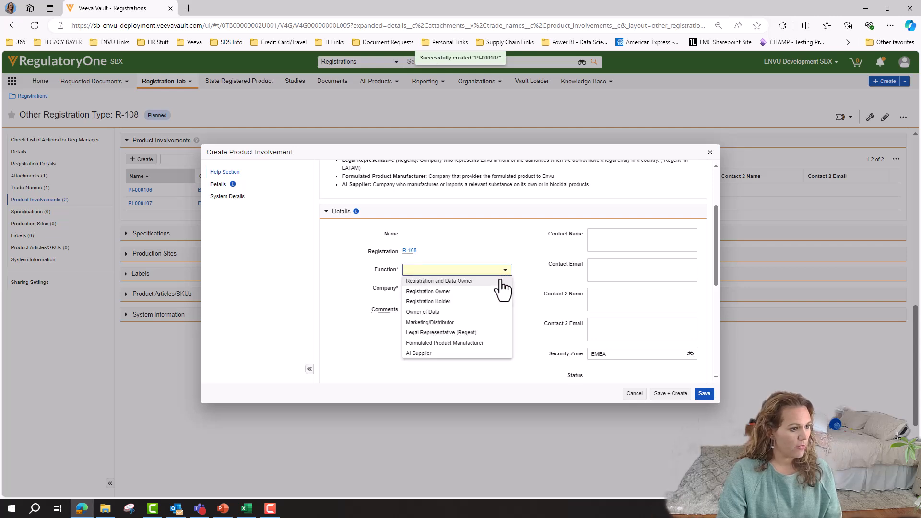
{"action": "left_click", "coordinate": [469, 333]}
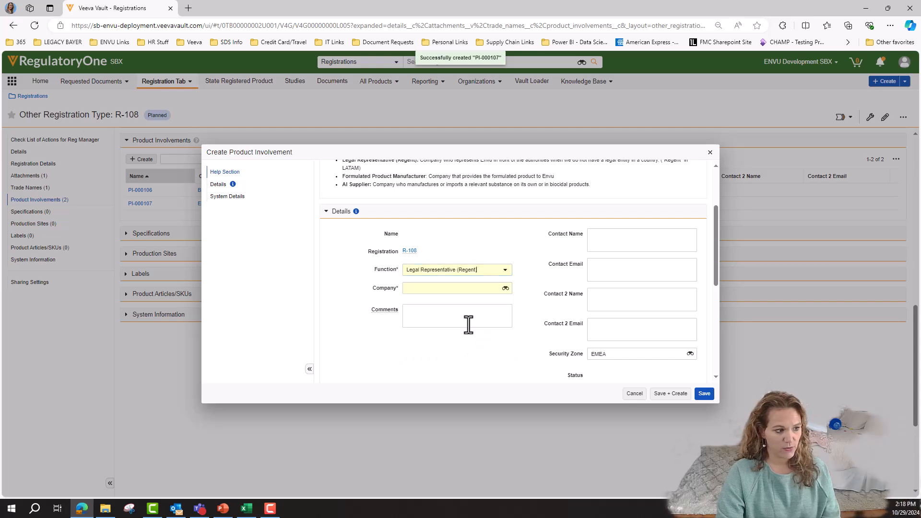
{"action": "left_click", "coordinate": [481, 289]}
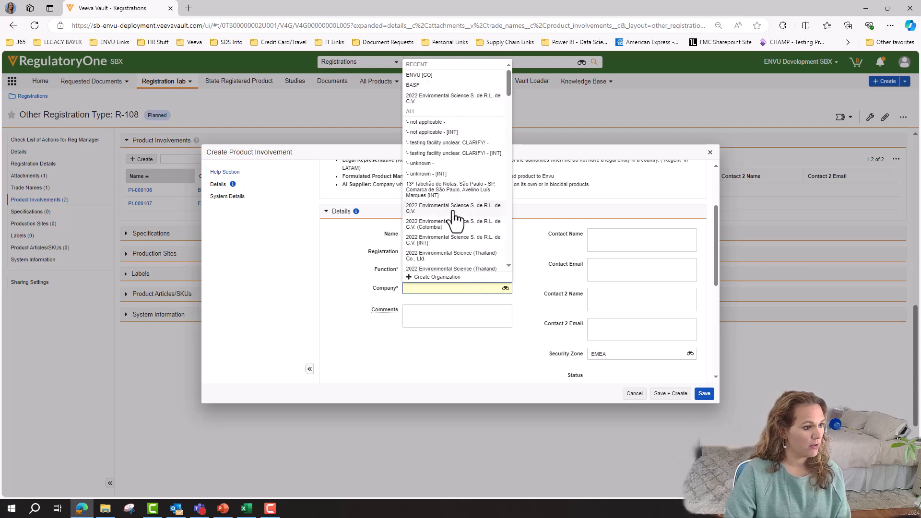
{"action": "scroll", "coordinate": [455, 228], "scroll_direction": "down", "scroll_amount": 1}
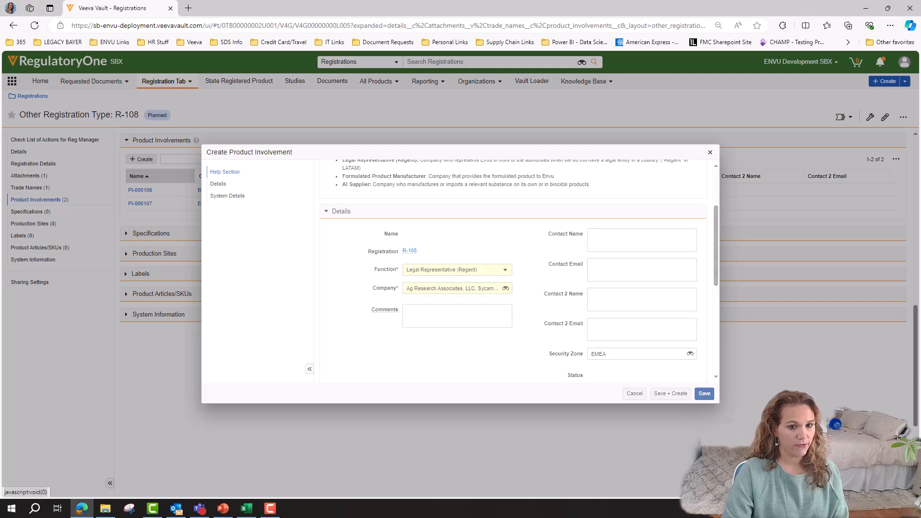
{"action": "left_click", "coordinate": [704, 393]}
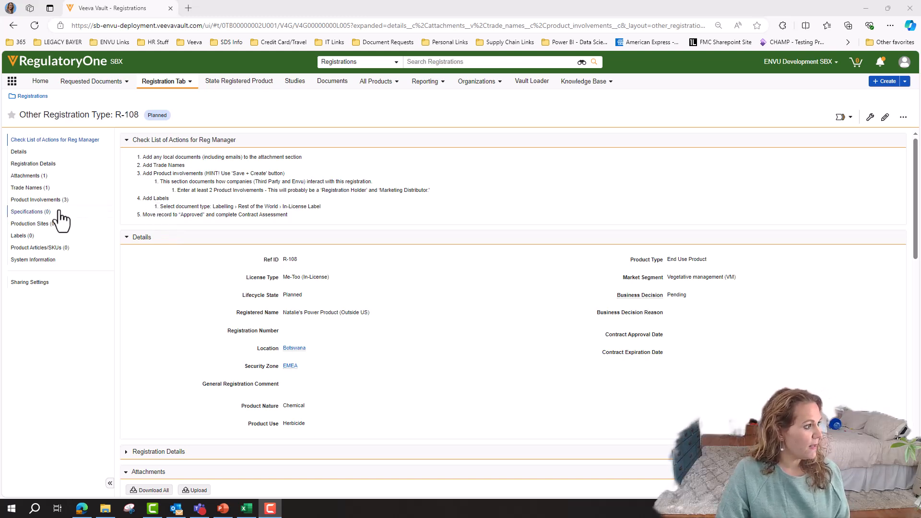
- Start creating a new label document for the registration with document type Labelling > Rest of the World > In-License Label
{"action": "left_click", "coordinate": [23, 238]}
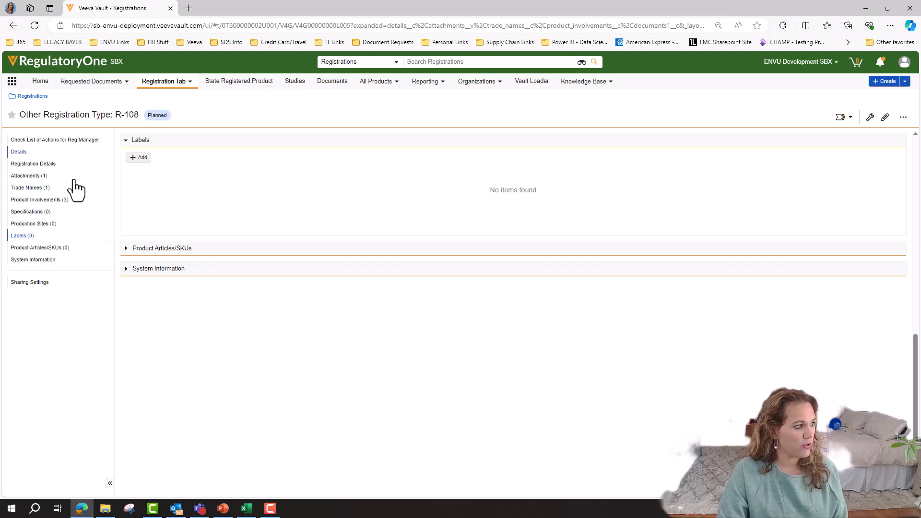
{"action": "left_click", "coordinate": [139, 161]}
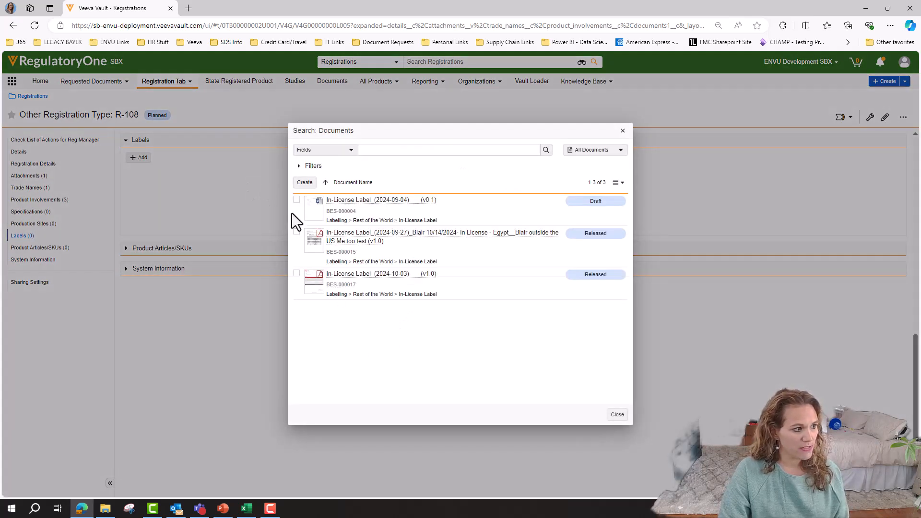
{"action": "left_click", "coordinate": [305, 183]}
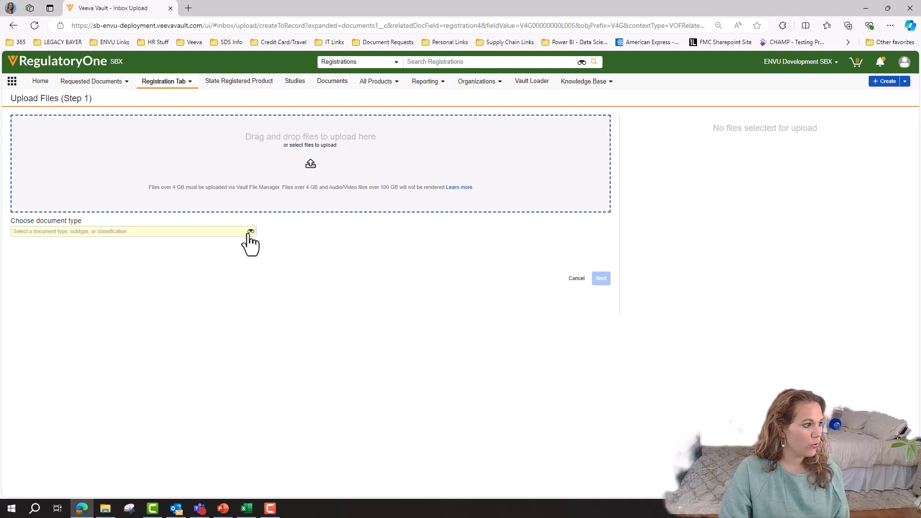
{"action": "left_click", "coordinate": [250, 231]}
{"action": "left_click", "coordinate": [495, 325]}
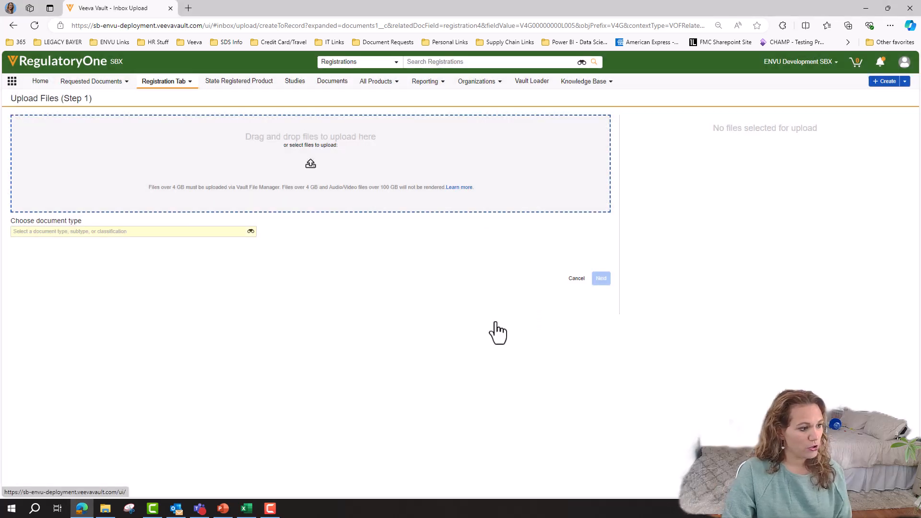
{"action": "left_click", "coordinate": [184, 232]}
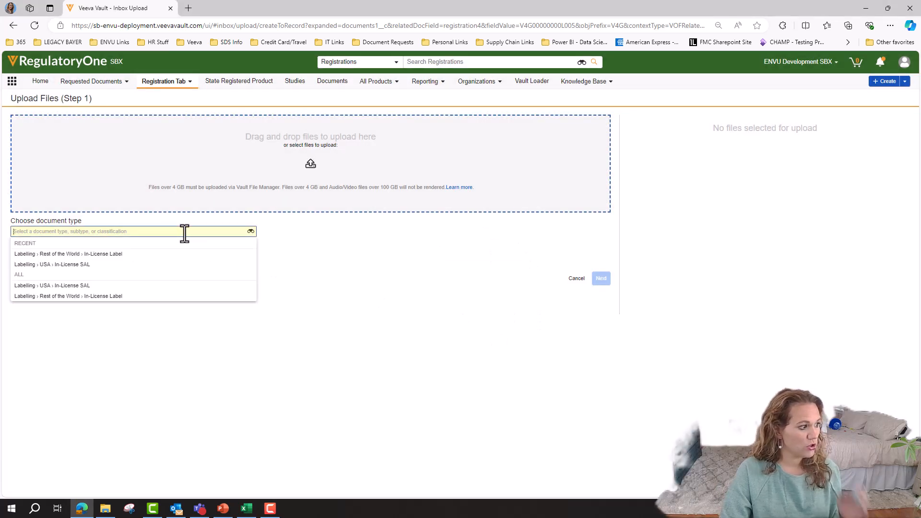
{"action": "left_click", "coordinate": [97, 256]}
- Add "PRL FROM THIRD PARTY.docx" from the Downloads folder as the label file and continue to the document details
{"action": "left_click", "coordinate": [105, 508]}
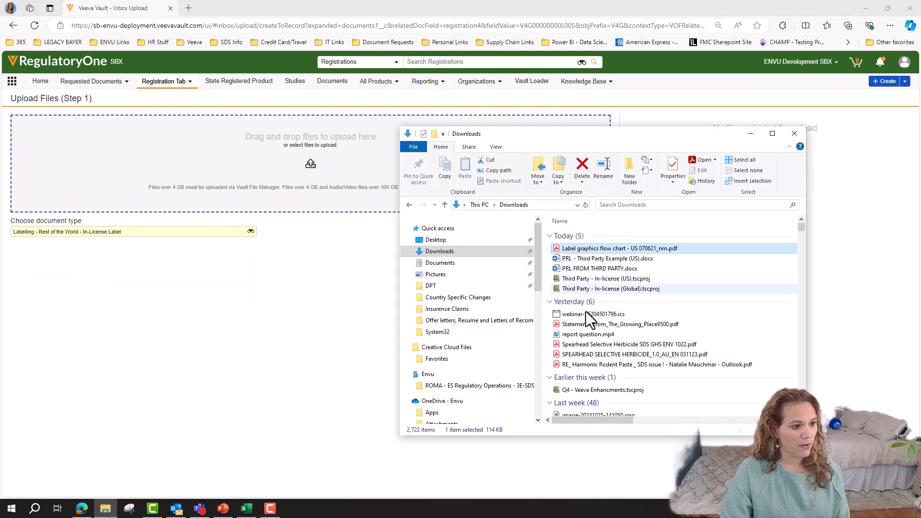
{"action": "left_click_drag", "start_coordinate": [602, 269], "coordinate": [281, 173]}
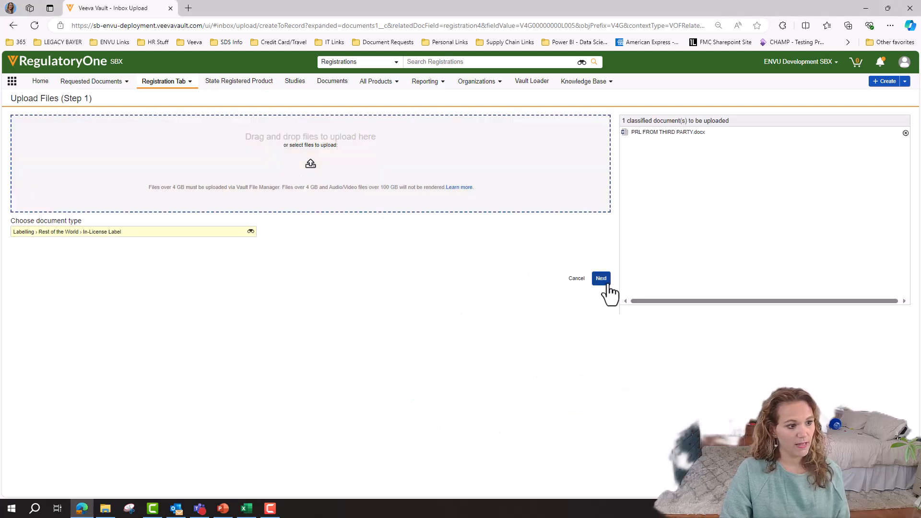
{"action": "left_click", "coordinate": [601, 279]}
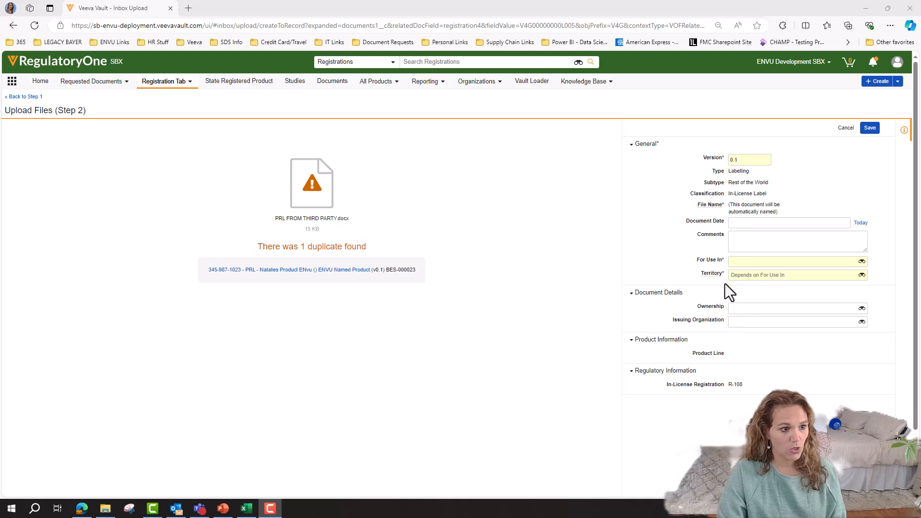
- Set the label's Document Date to today (2024-10-29), For Use In to Country and Territory to Botswana, and save the document
{"action": "left_click", "coordinate": [860, 223]}
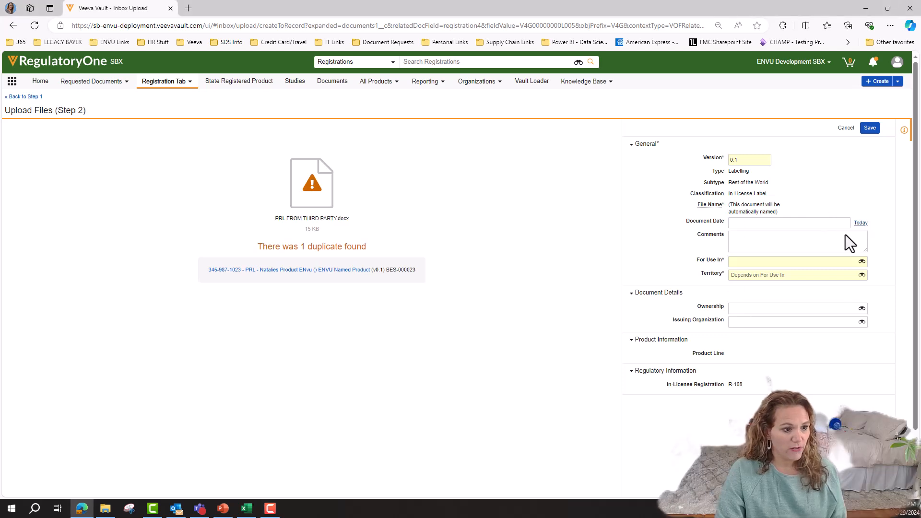
{"action": "left_click", "coordinate": [805, 262]}
{"action": "left_click", "coordinate": [742, 285]}
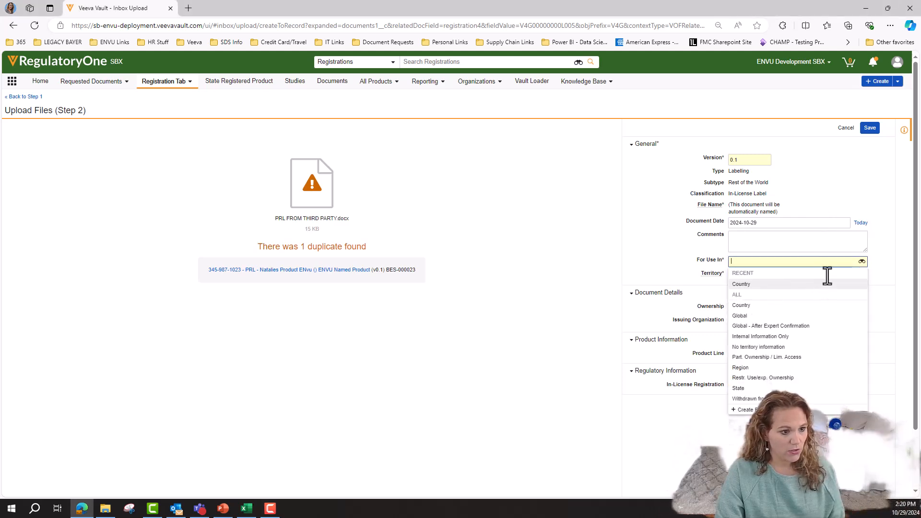
{"action": "left_click", "coordinate": [844, 286]}
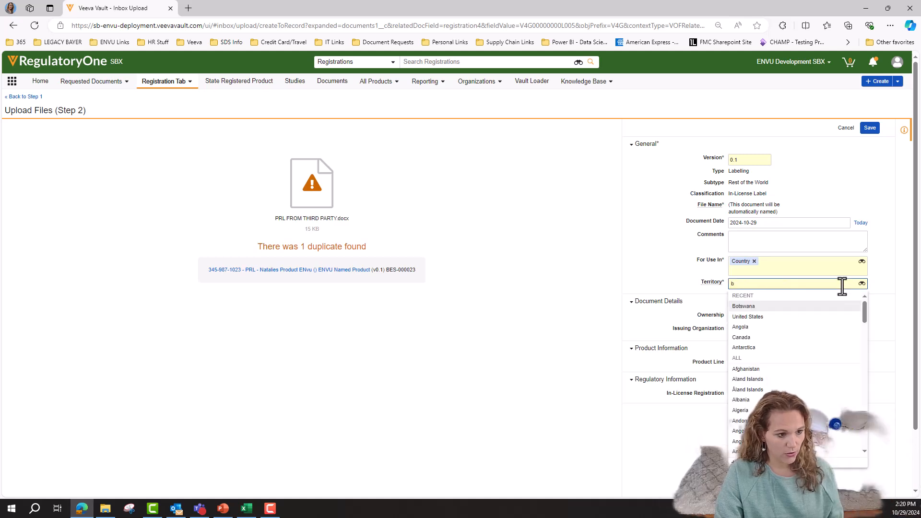
{"action": "left_click", "coordinate": [764, 309]}
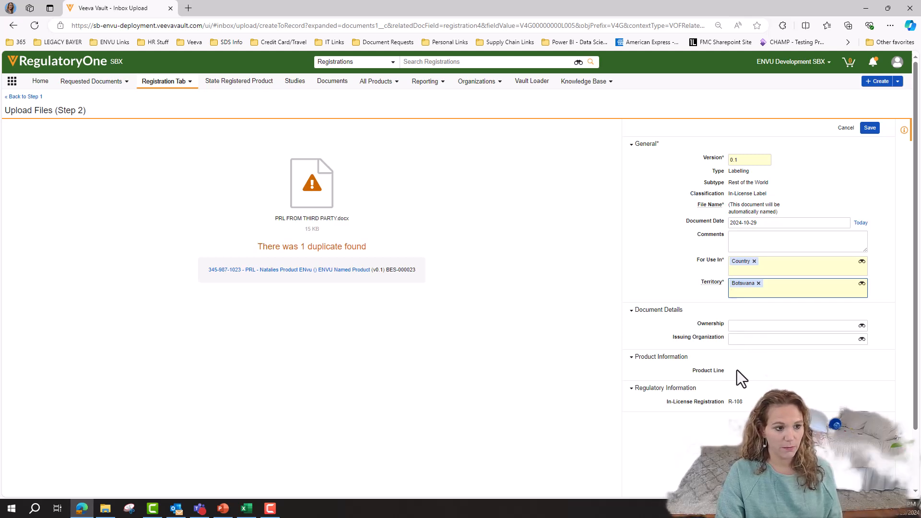
{"action": "left_click", "coordinate": [870, 128]}
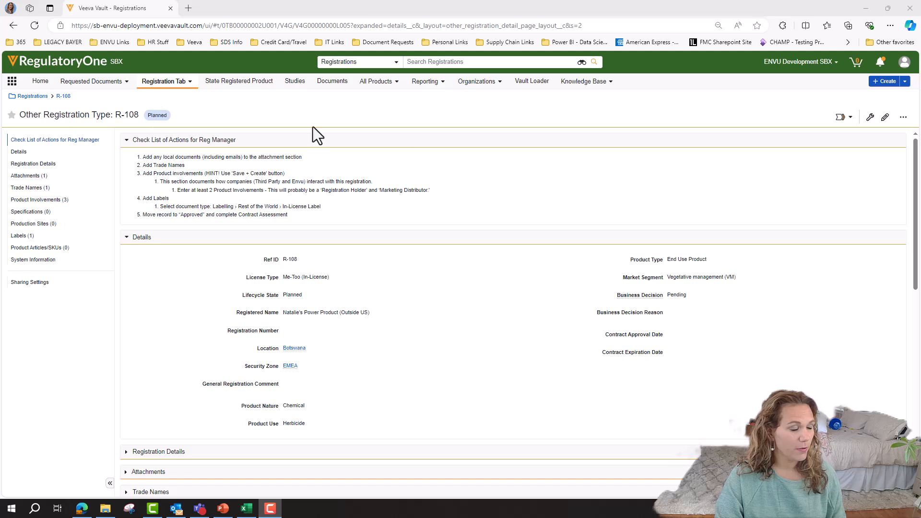
{"action": "left_click", "coordinate": [849, 118]}
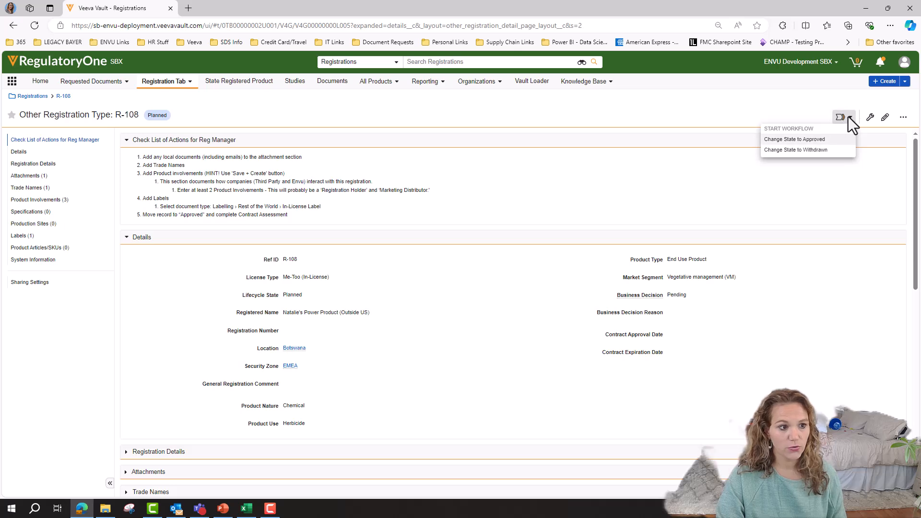
{"action": "left_click", "coordinate": [796, 140]}
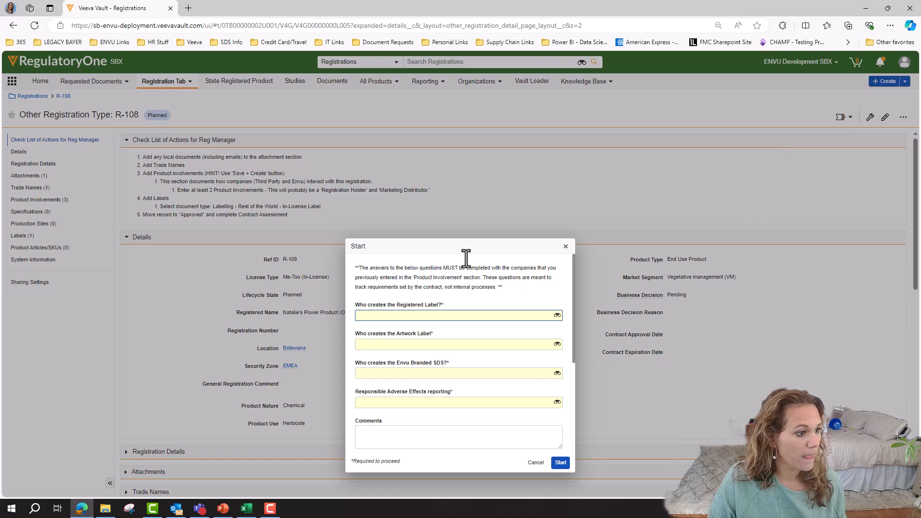
{"action": "left_click_drag", "start_coordinate": [505, 240], "coordinate": [499, 172]}
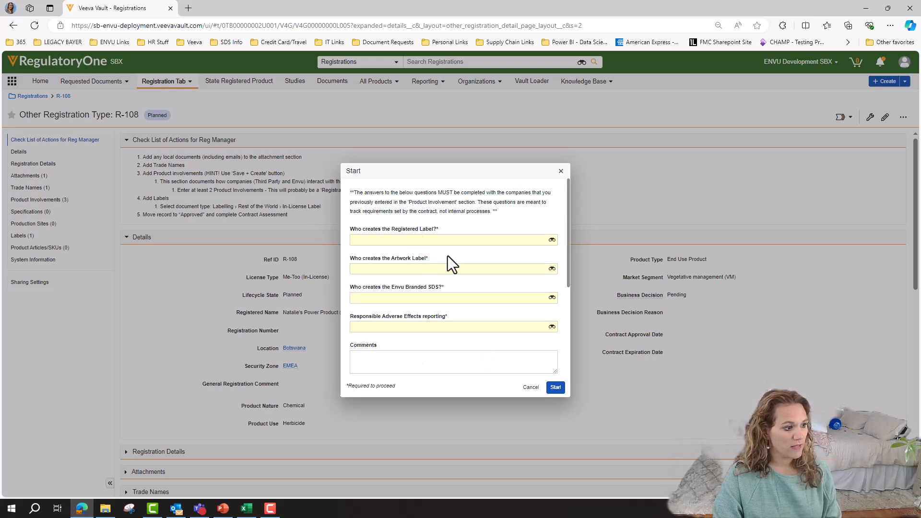
{"action": "left_click", "coordinate": [523, 389]}
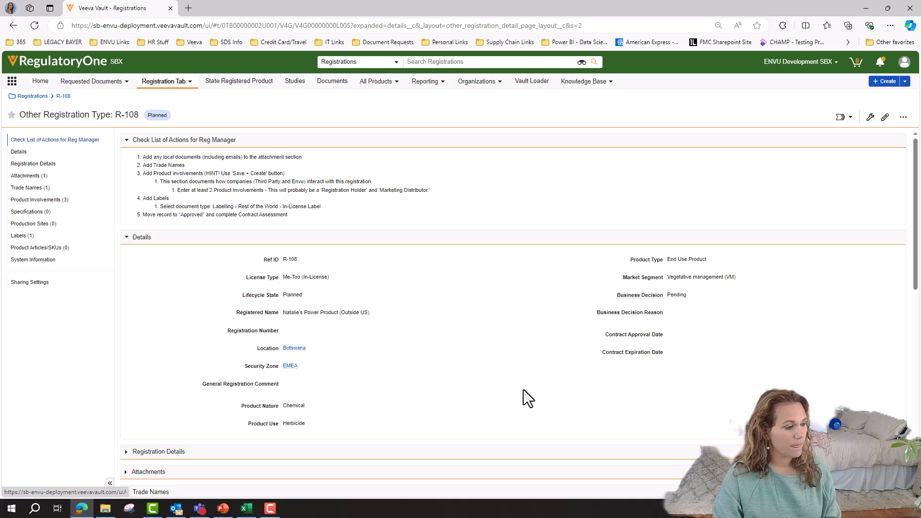
- Expand the registration's Product Involvements and start the Change State to Approved workflow, keeping the involved companies visible beside the dialog
{"action": "left_click", "coordinate": [28, 200]}
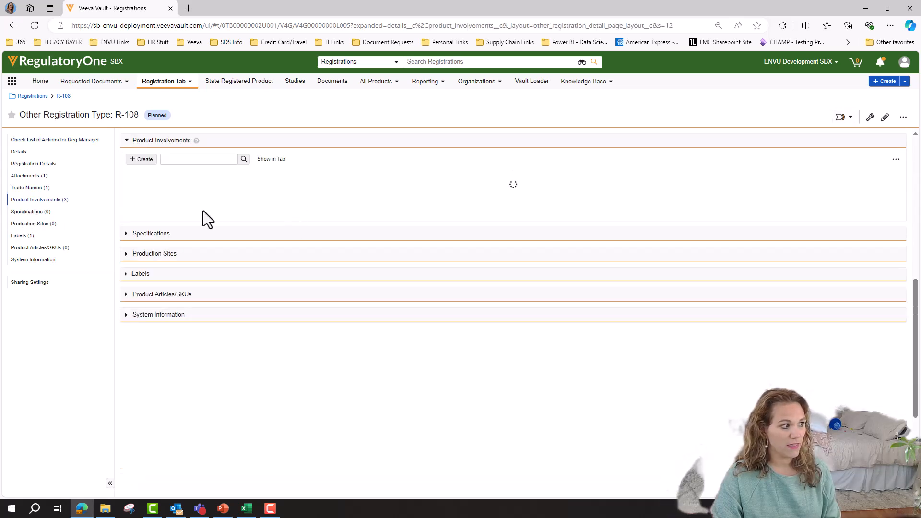
{"action": "left_click", "coordinate": [845, 118]}
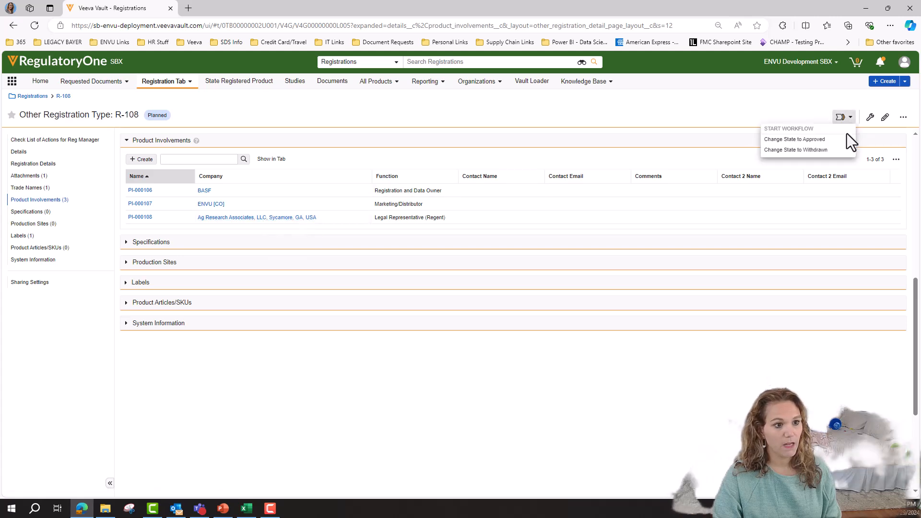
{"action": "left_click", "coordinate": [819, 140]}
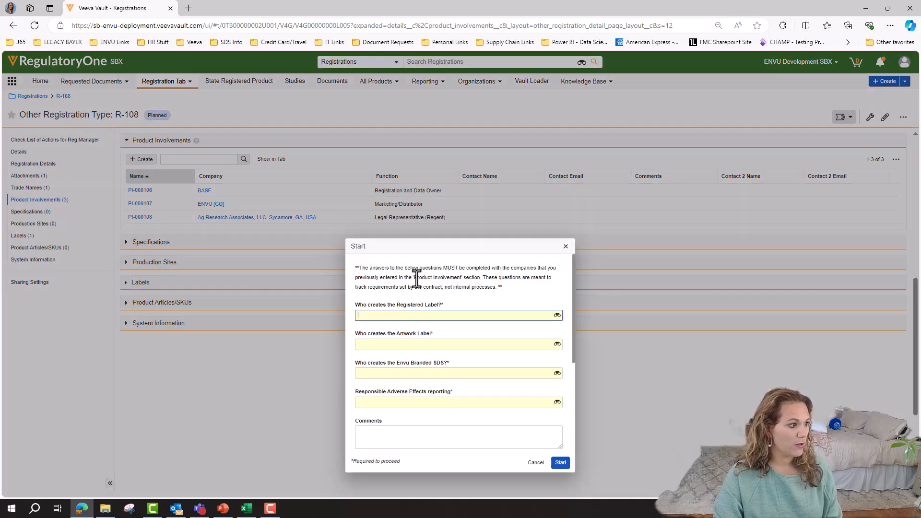
{"action": "left_click_drag", "start_coordinate": [452, 251], "coordinate": [457, 134]}
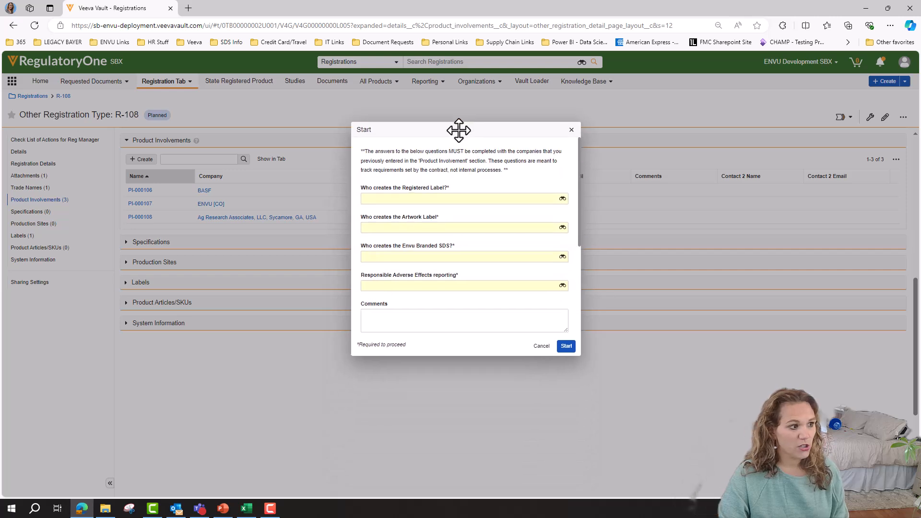
- Assign BASF to the Registered Label and Envu Branded SDS, ENVU [CO] to the Artwork Label, and "- not applicable -" to Adverse Effects reporting
{"action": "left_click", "coordinate": [475, 200]}
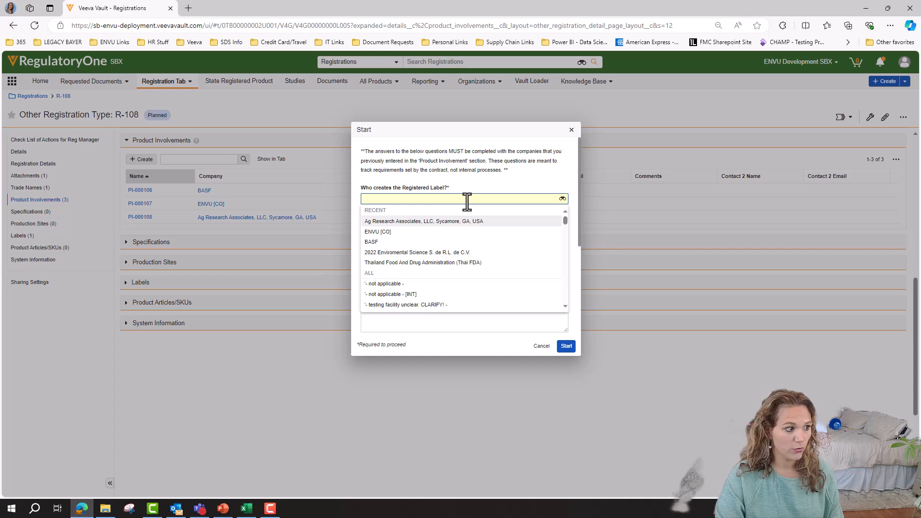
{"action": "left_click", "coordinate": [373, 243]}
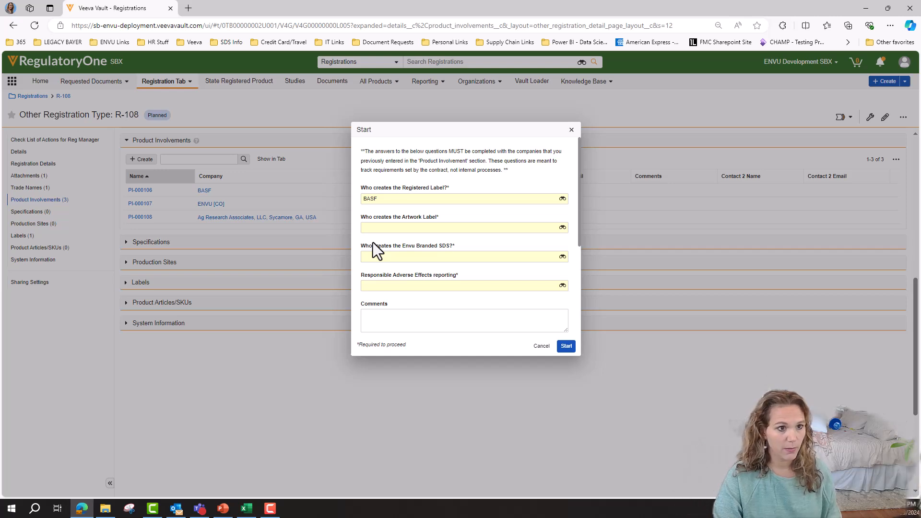
{"action": "left_click", "coordinate": [466, 231]}
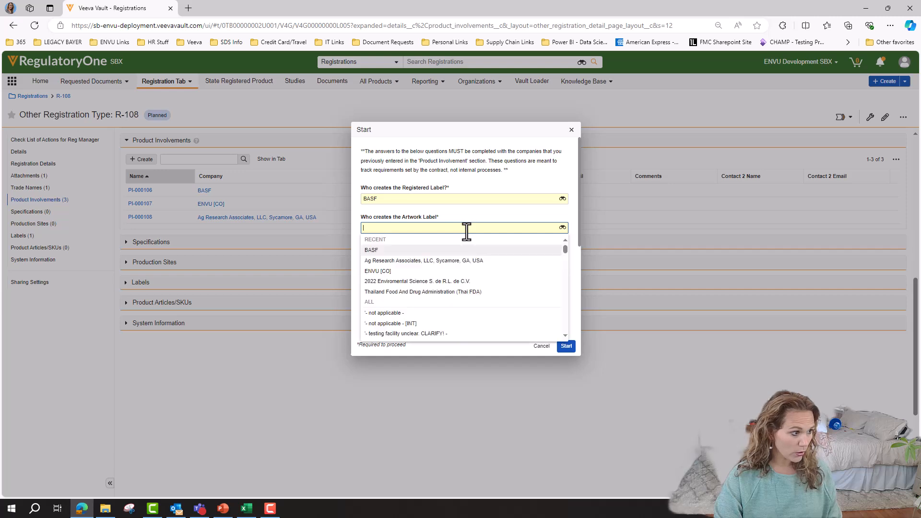
{"action": "left_click", "coordinate": [378, 275]}
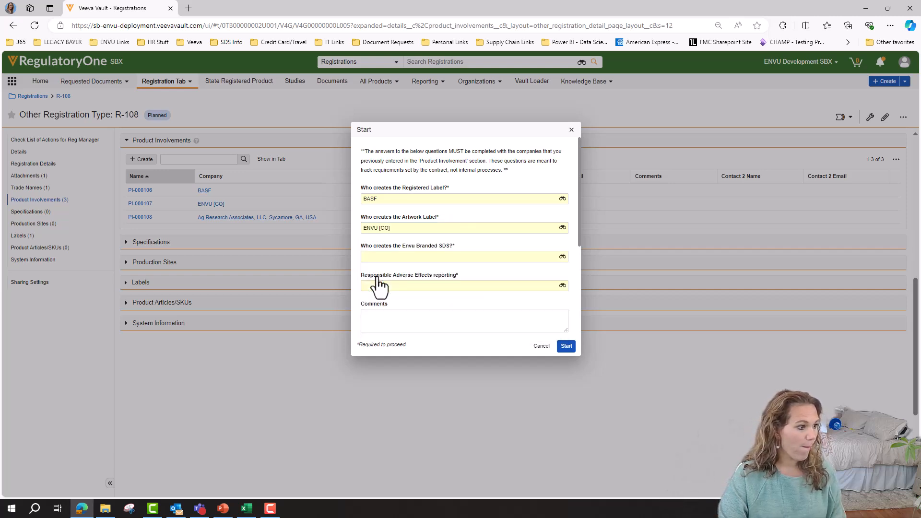
{"action": "left_click", "coordinate": [482, 259]}
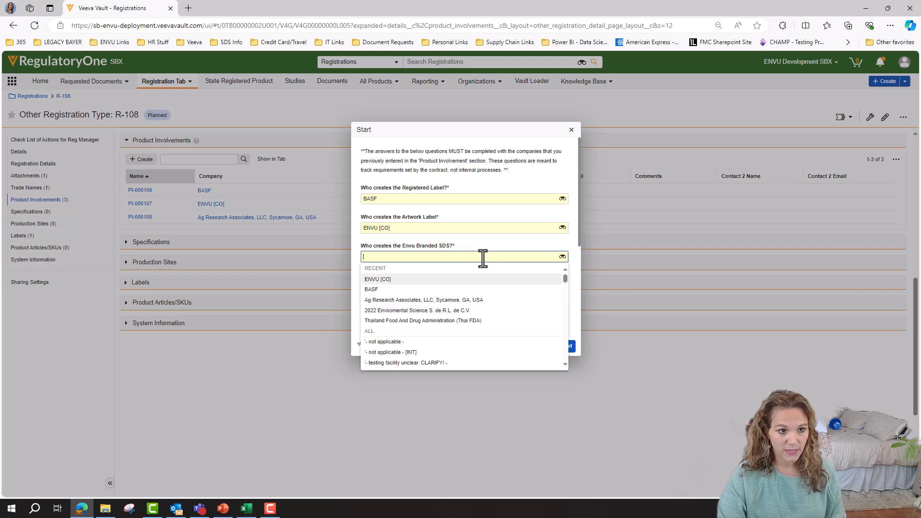
{"action": "left_click", "coordinate": [376, 291]}
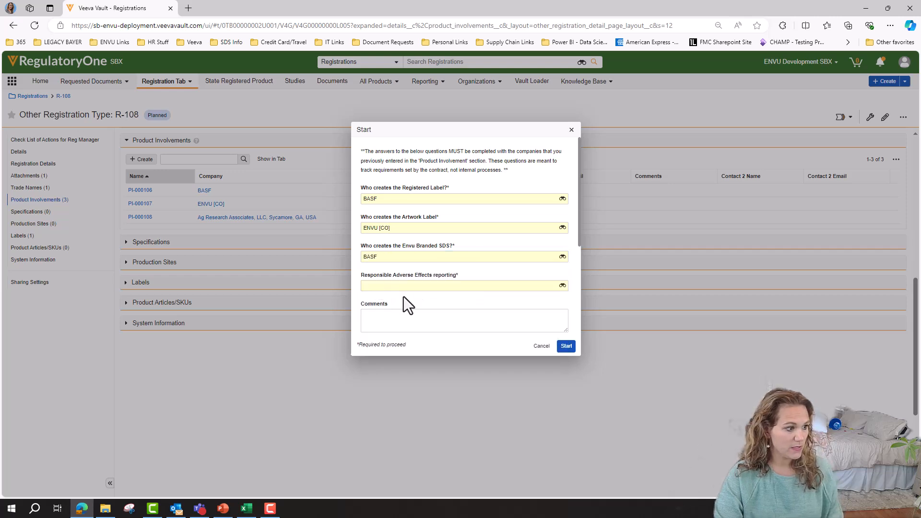
{"action": "left_click", "coordinate": [414, 286]}
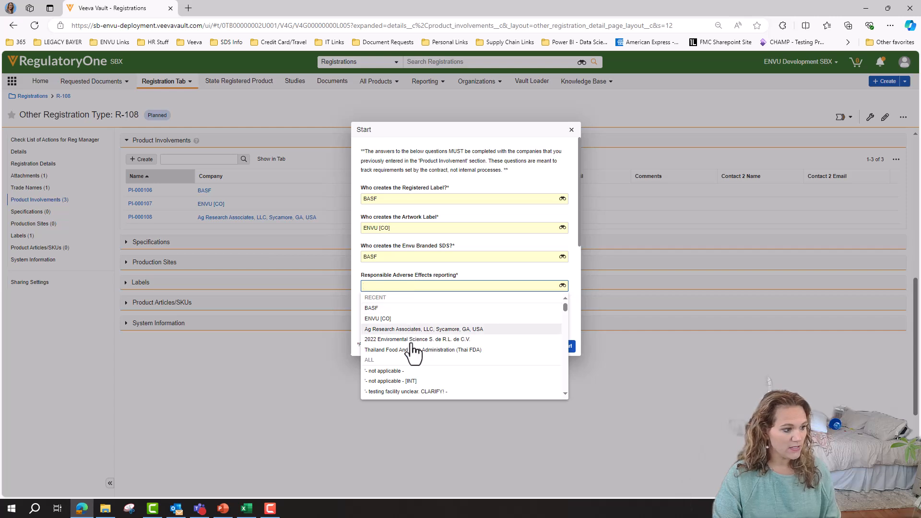
{"action": "left_click", "coordinate": [391, 371]}
- Leave the Comments empty and set the Registration Number to 3490 in the approval information
{"action": "scroll", "coordinate": [408, 310], "scroll_direction": "down", "scroll_amount": 1}
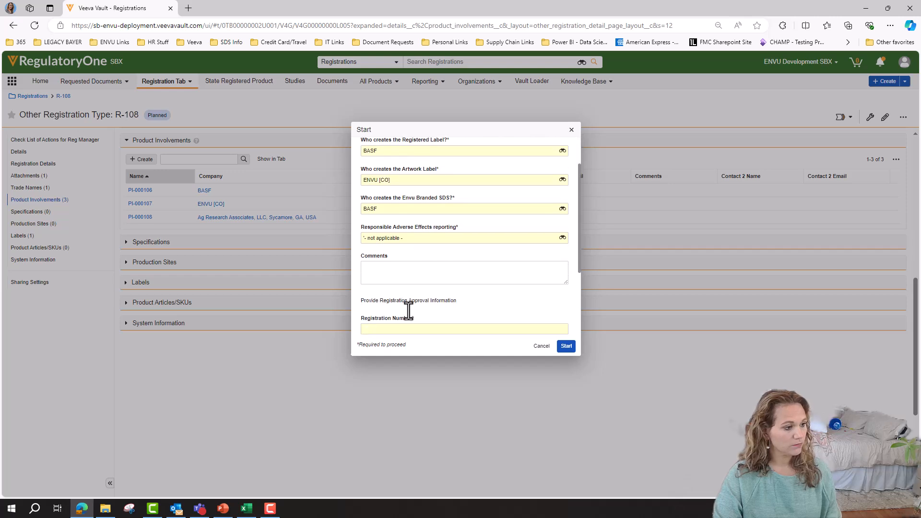
{"action": "left_click", "coordinate": [412, 273]}
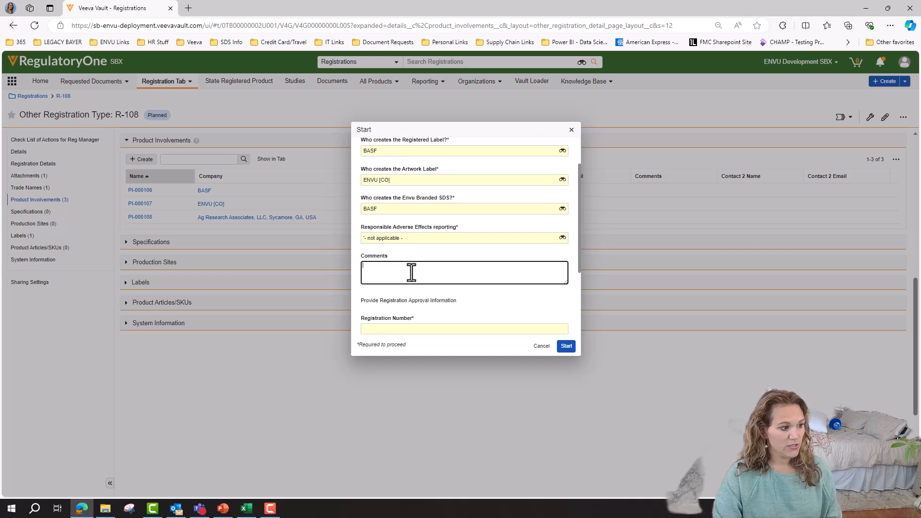
{"action": "scroll", "coordinate": [411, 272], "scroll_direction": "down", "scroll_amount": 2}
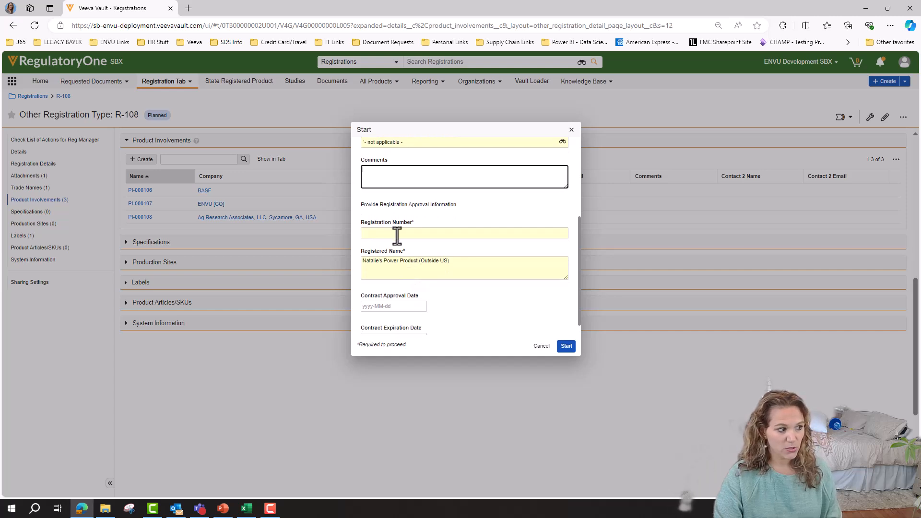
{"action": "left_click", "coordinate": [423, 233]}
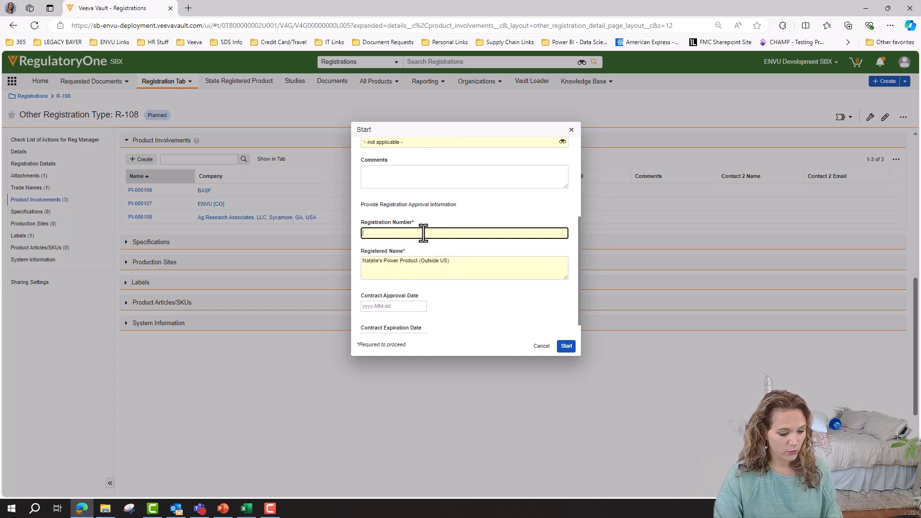
{"action": "type", "text": "3490"}
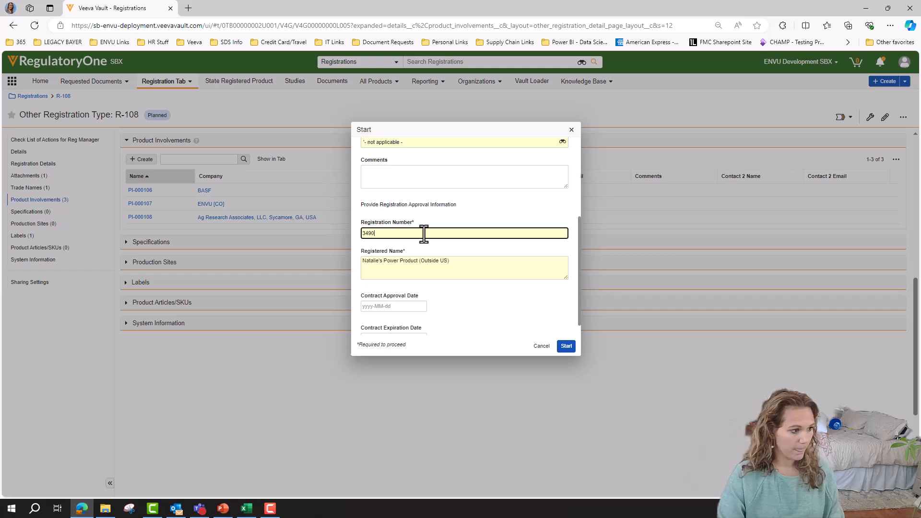
- Set the Contract Approval Date to 2024-10-01 and the Contract Expiration Date to 2029-10-29, and submit the approval workflow
{"action": "scroll", "coordinate": [424, 259], "scroll_direction": "down", "scroll_amount": 1}
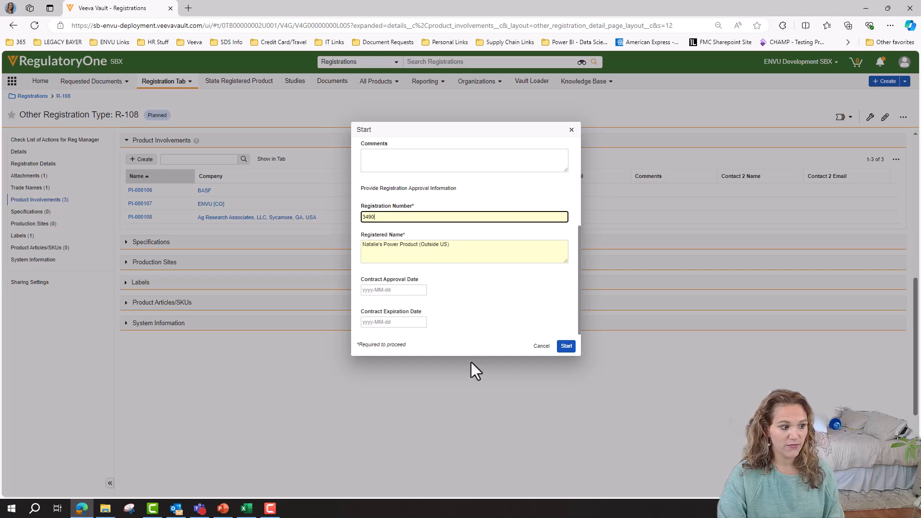
{"action": "left_click", "coordinate": [389, 290]}
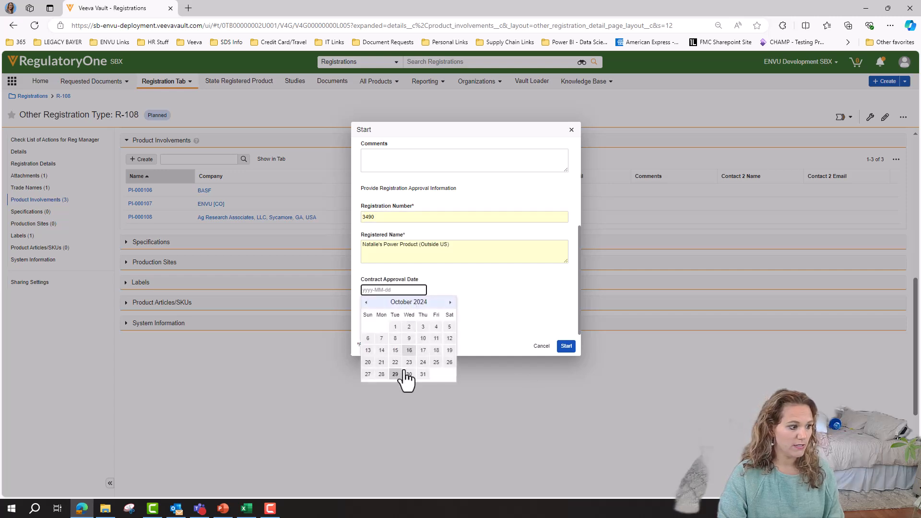
{"action": "left_click", "coordinate": [396, 327]}
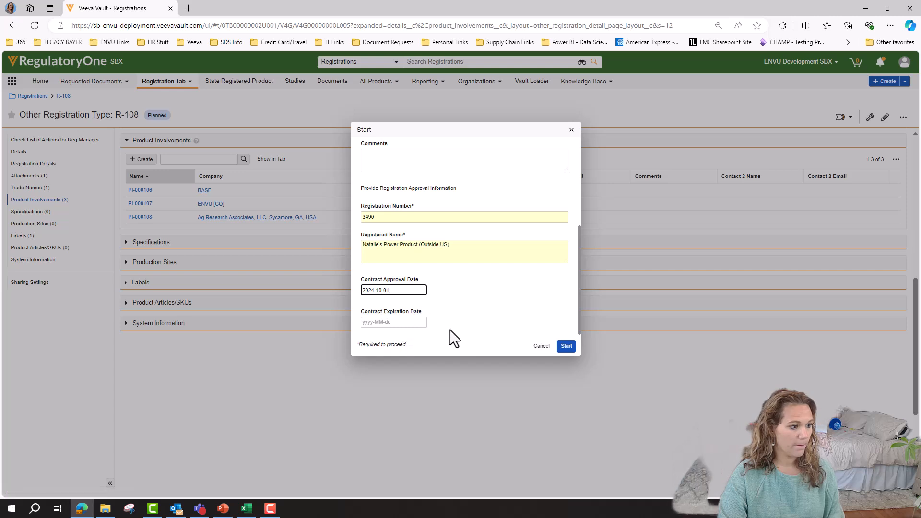
{"action": "left_click", "coordinate": [409, 321]}
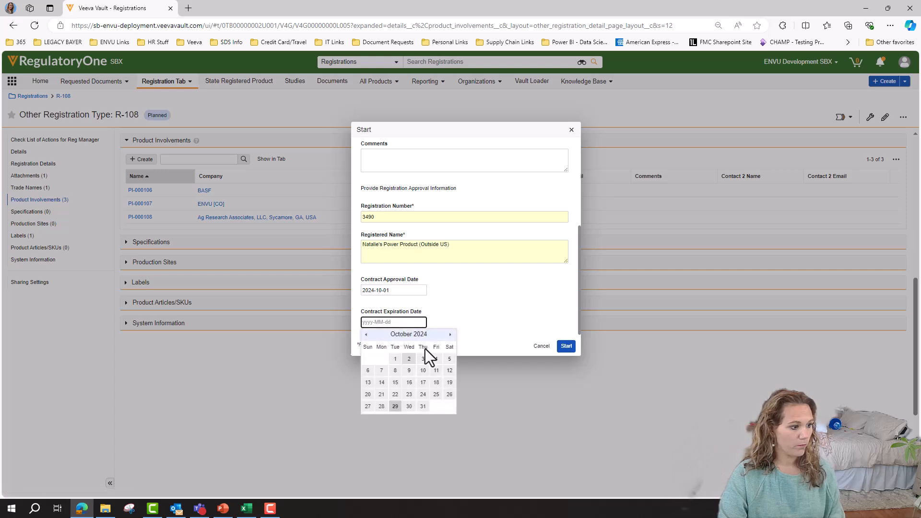
{"action": "left_click", "coordinate": [395, 406]}
{"action": "left_click", "coordinate": [380, 322]}
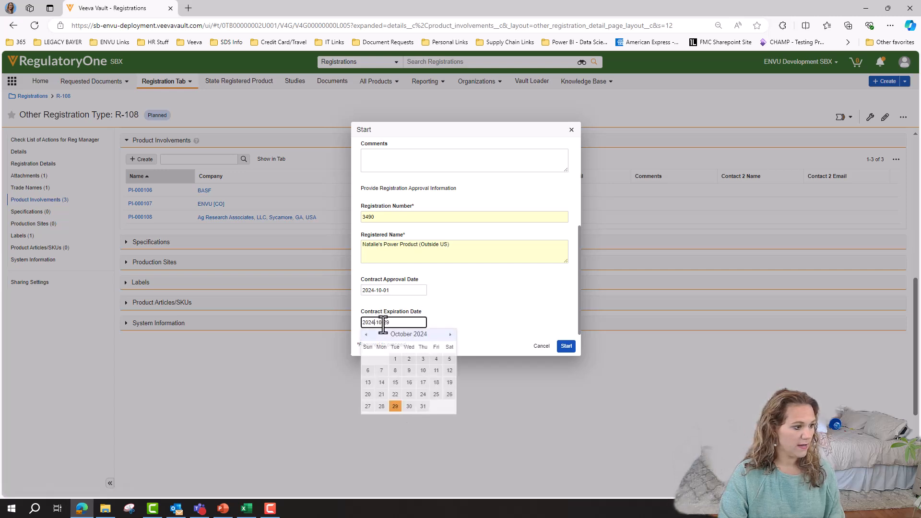
{"action": "key", "text": "BackSpace"}
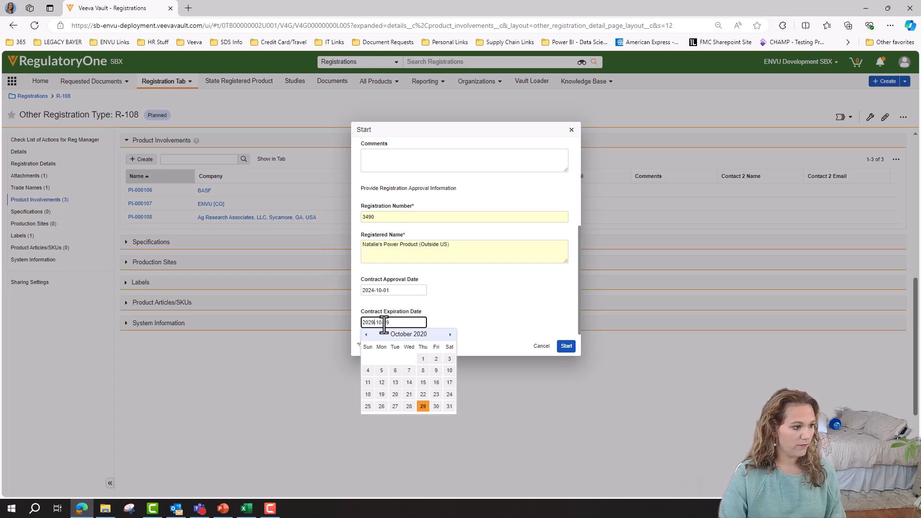
{"action": "left_click", "coordinate": [629, 361]}
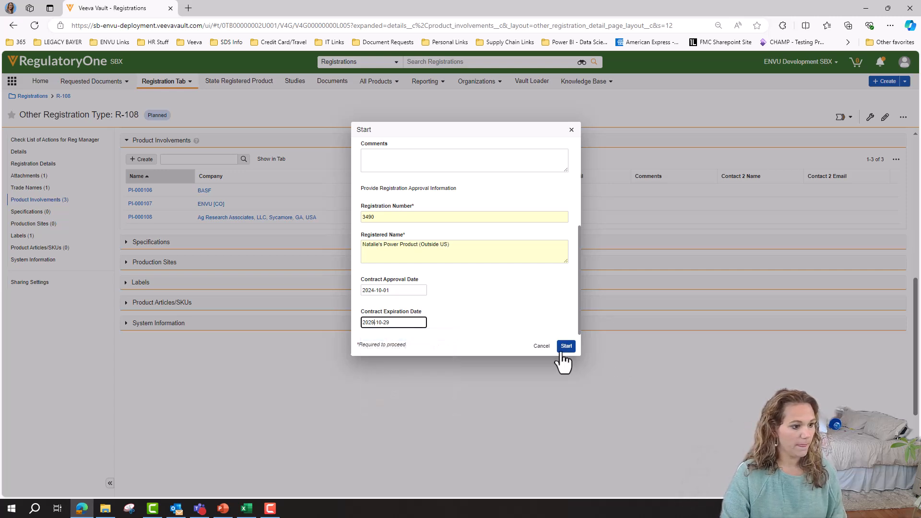
{"action": "left_click", "coordinate": [565, 346]}
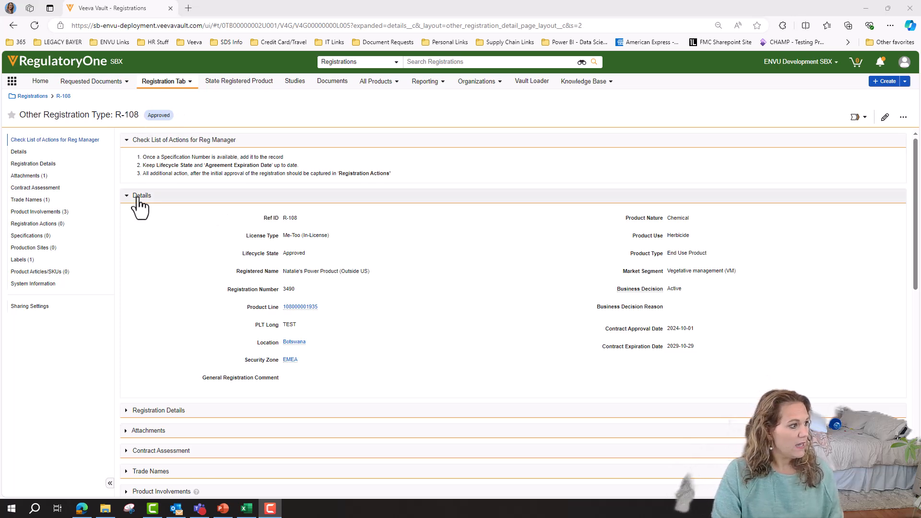
- Review the approved registration's Contract Assessment, the new action checklist, and the Specifications and Registration Actions sections it refers to
{"action": "left_click", "coordinate": [36, 189]}
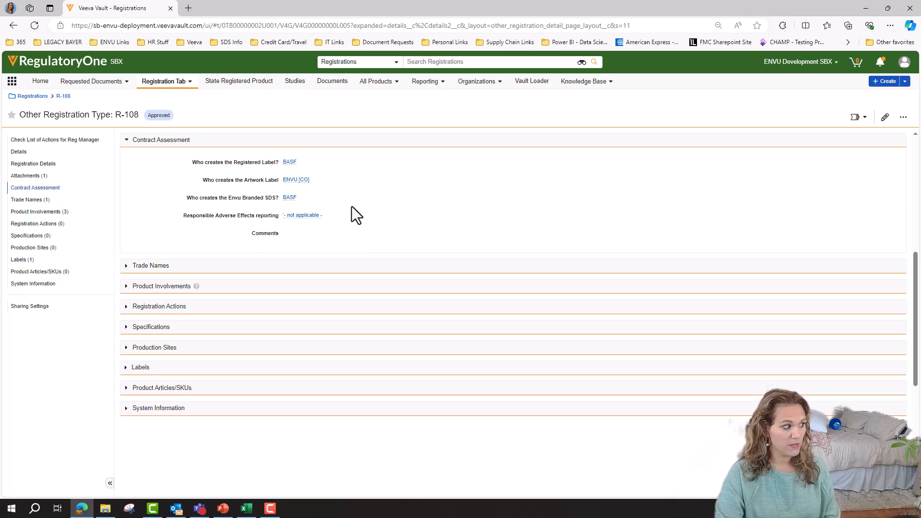
{"action": "scroll", "coordinate": [355, 208], "scroll_direction": "up", "scroll_amount": 6}
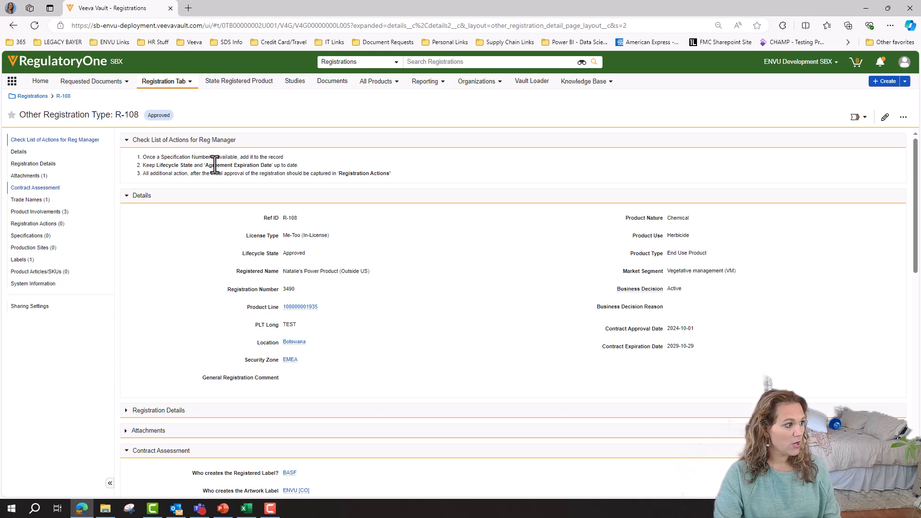
{"action": "left_click", "coordinate": [24, 237]}
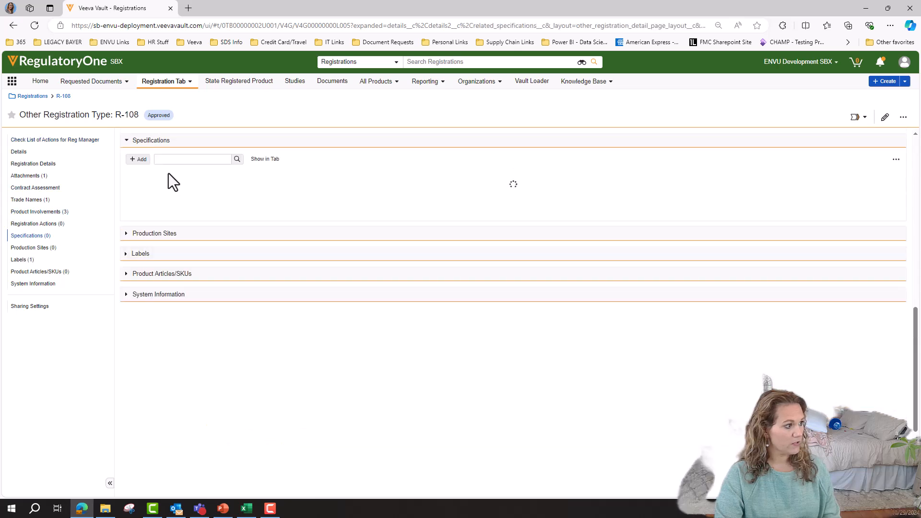
{"action": "scroll", "coordinate": [186, 218], "scroll_direction": "up", "scroll_amount": 10}
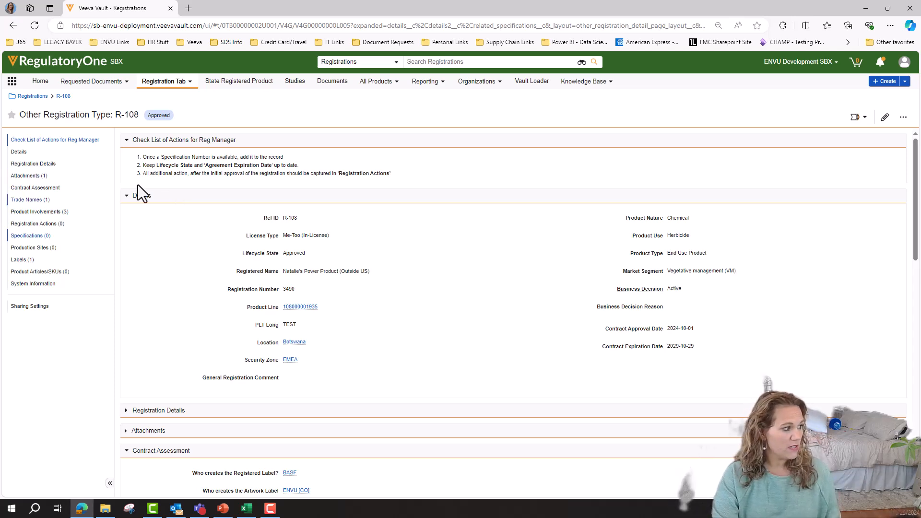
{"action": "left_click", "coordinate": [43, 226]}
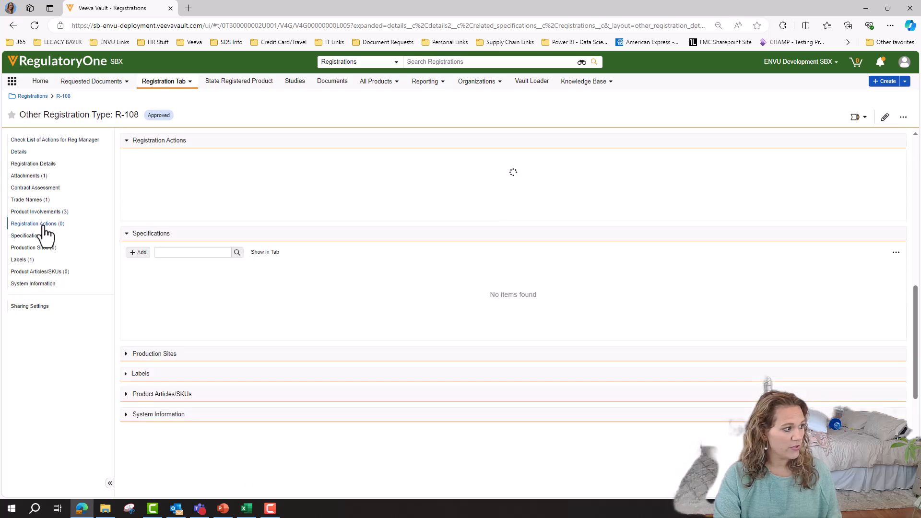